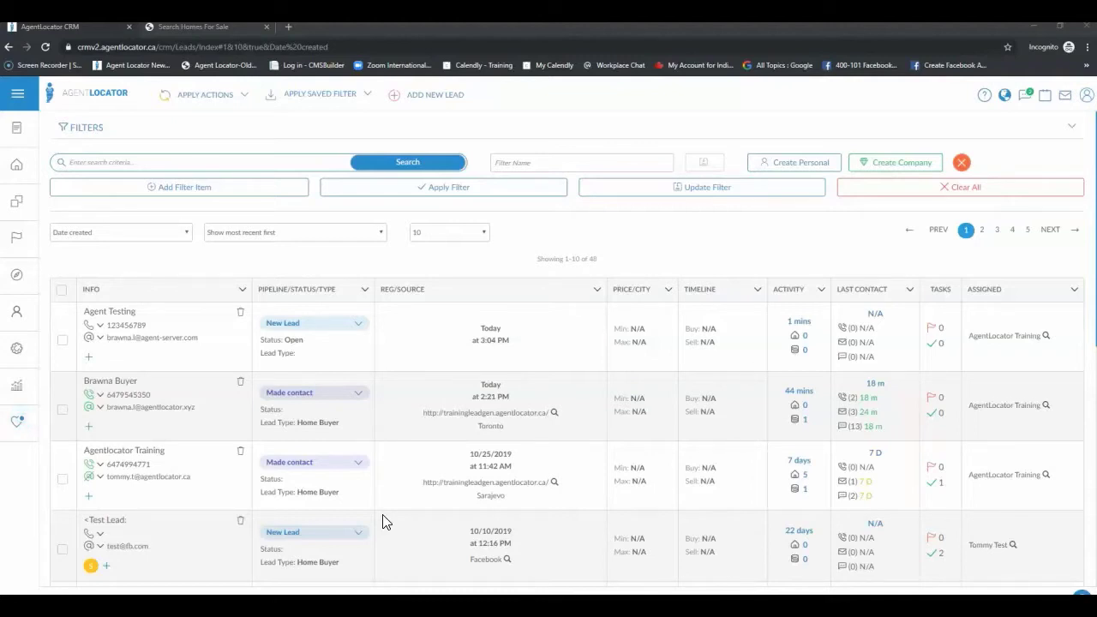
# Open the record of the most recently created lead and find its Saved Listing Searches section
pyautogui.click(405, 514)
pyautogui.click(109, 314)
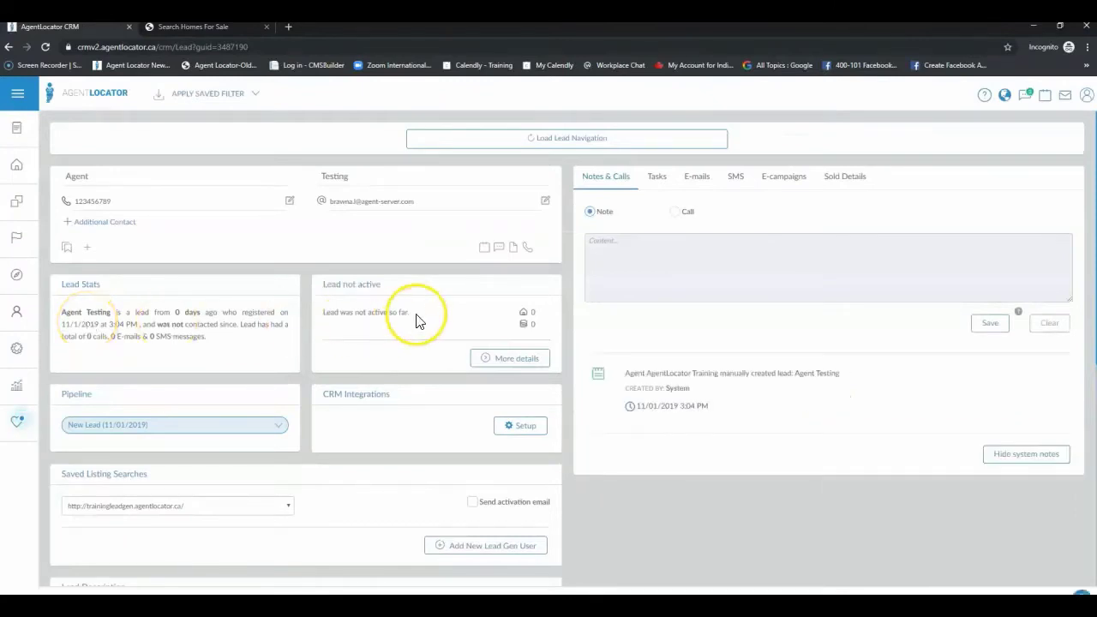
pyautogui.scroll(-1, 418, 320)
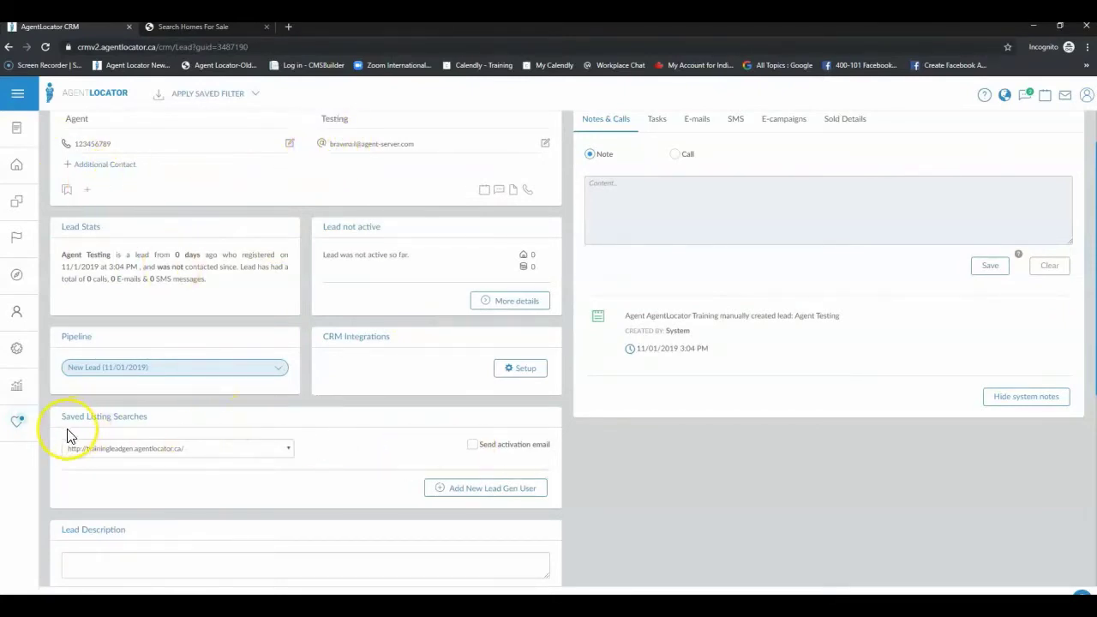
pyautogui.moveTo(63, 417); pyautogui.dragTo(148, 420)
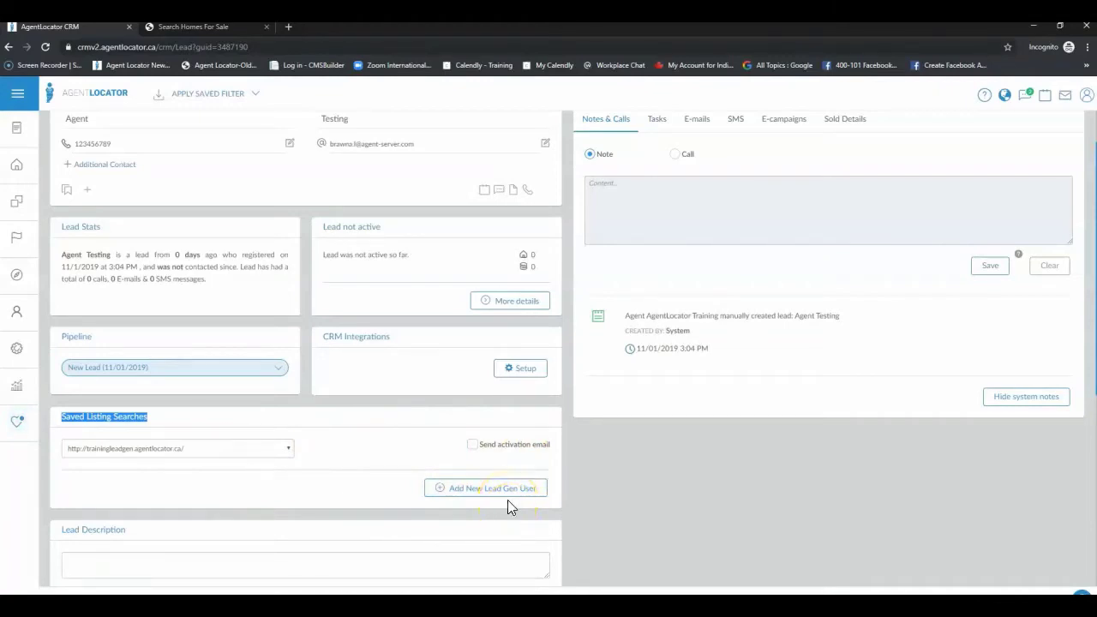
# Create a new lead gen user for this lead on trainingleadgen.agentlocator.ca, with the activation email sent
pyautogui.click(474, 451)
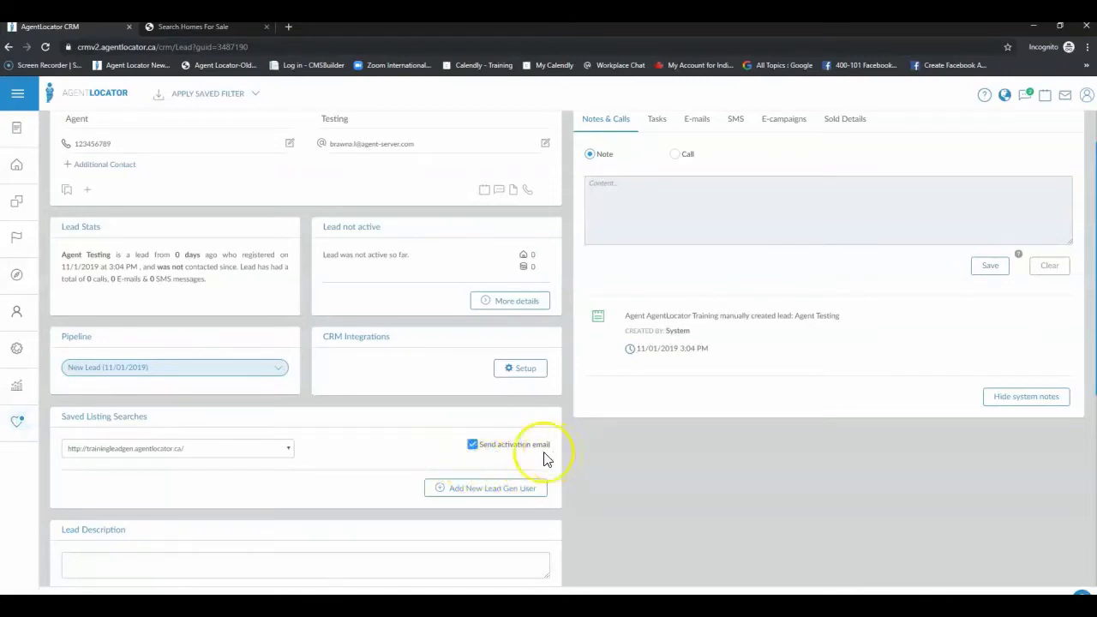
pyautogui.click(483, 494)
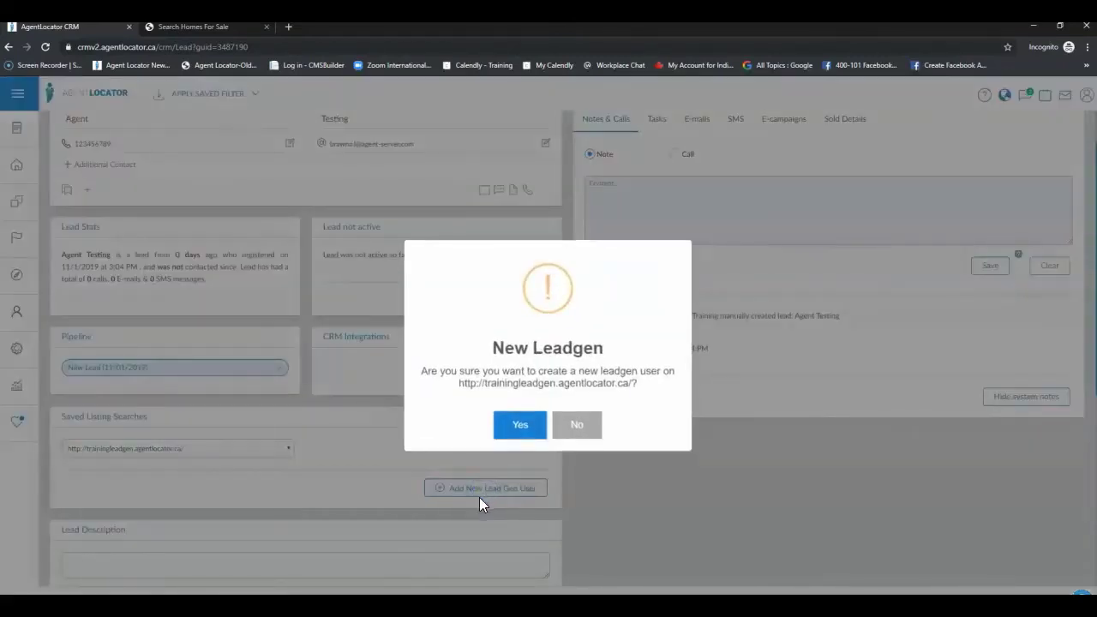
pyautogui.click(520, 425)
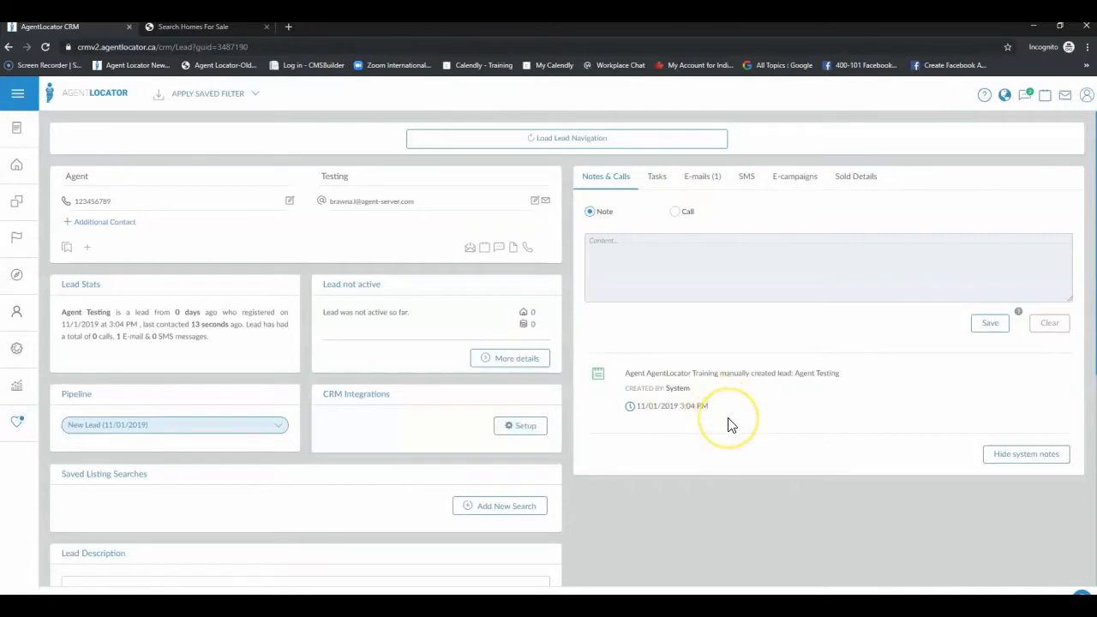
# Check the lead's e-mail history for the account activation message and reload the lead record
pyautogui.click(698, 176)
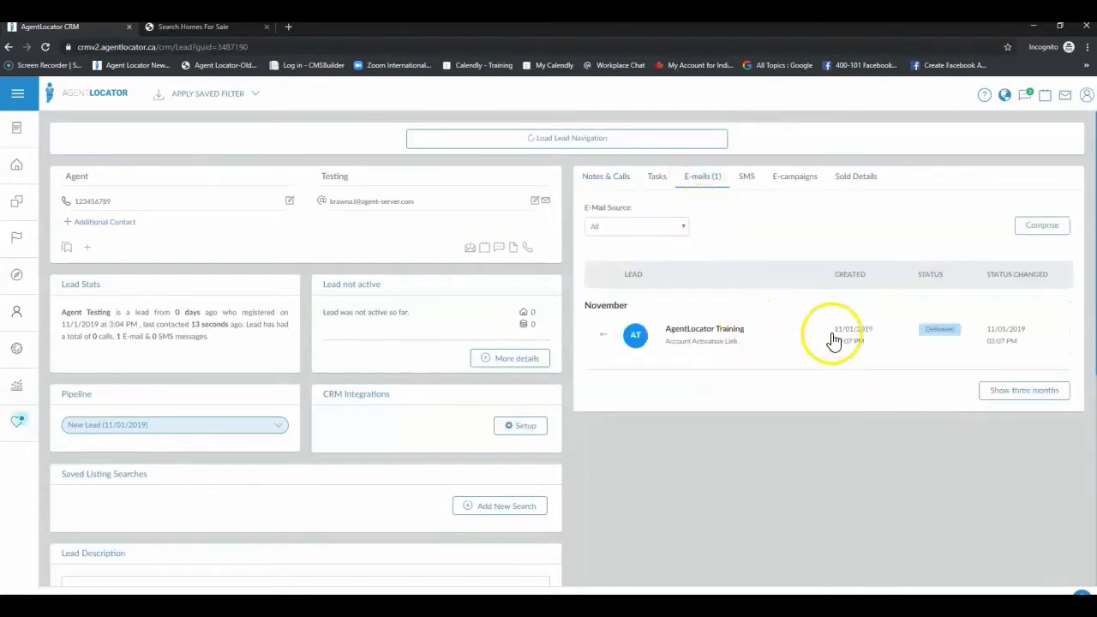
pyautogui.click(45, 48)
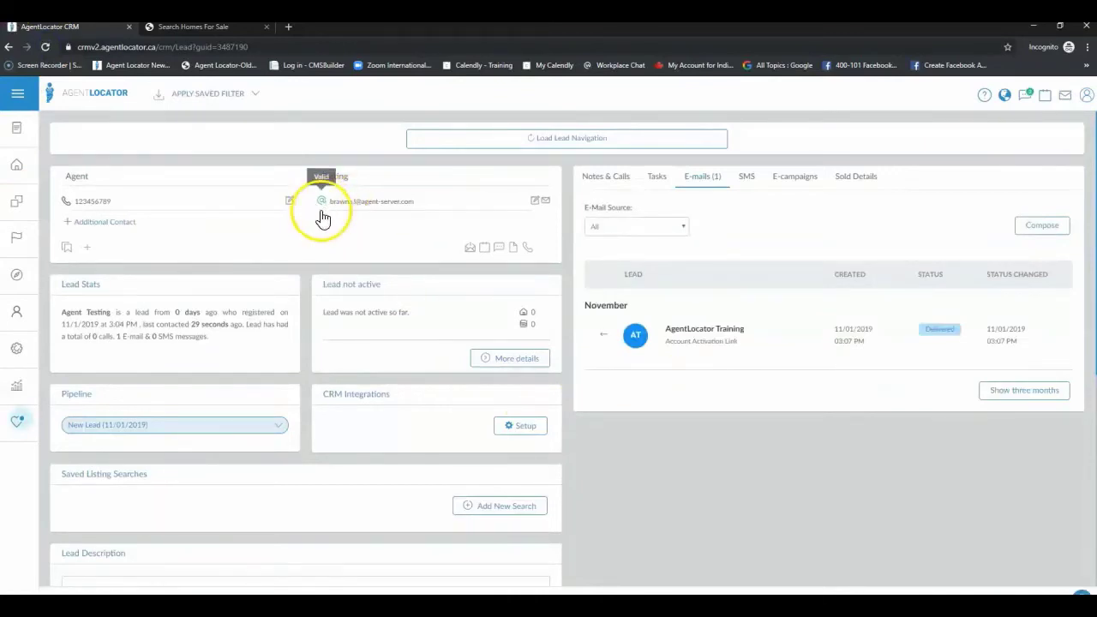
# Start a new saved listing search for the lead and name its filter "Testing Vaughan Detached"
pyautogui.scroll(-2, 343, 403)
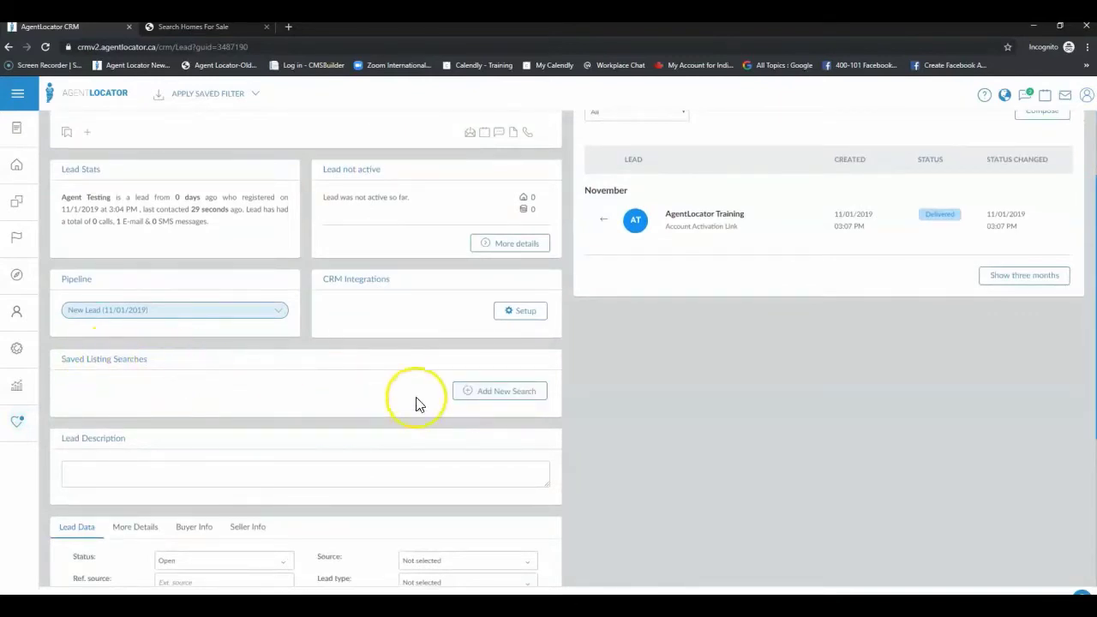
pyautogui.click(506, 394)
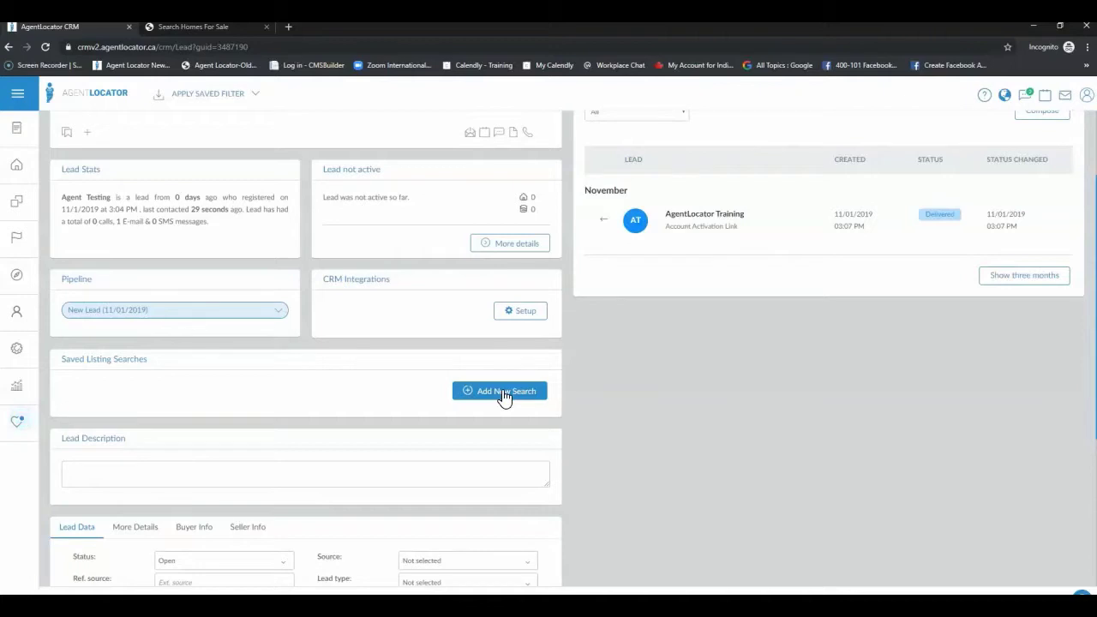
pyautogui.click(503, 391)
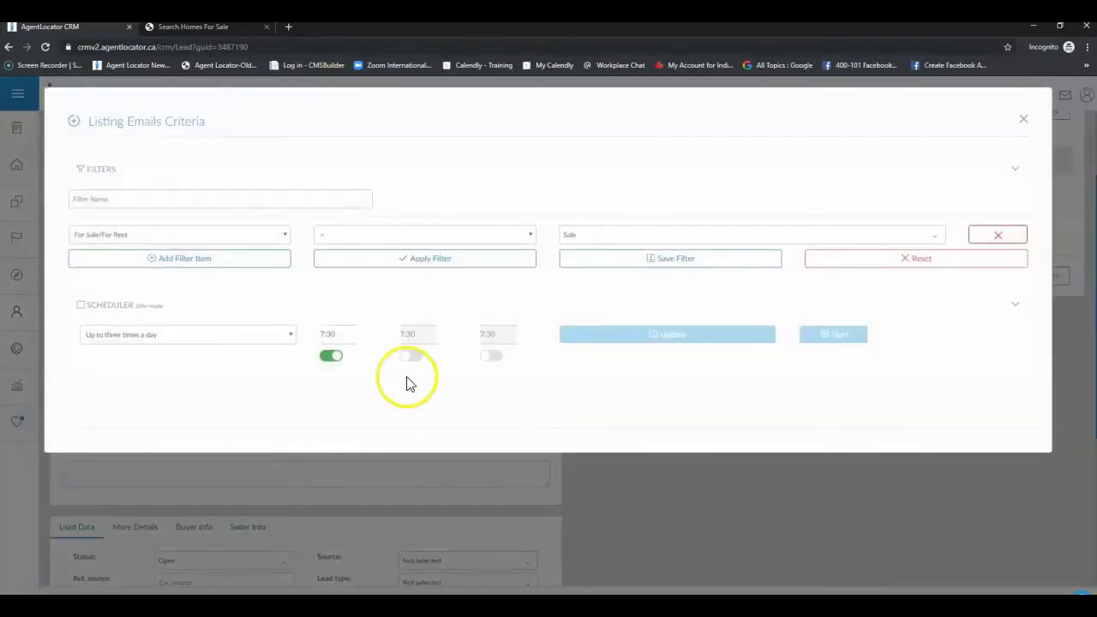
pyautogui.click(87, 199)
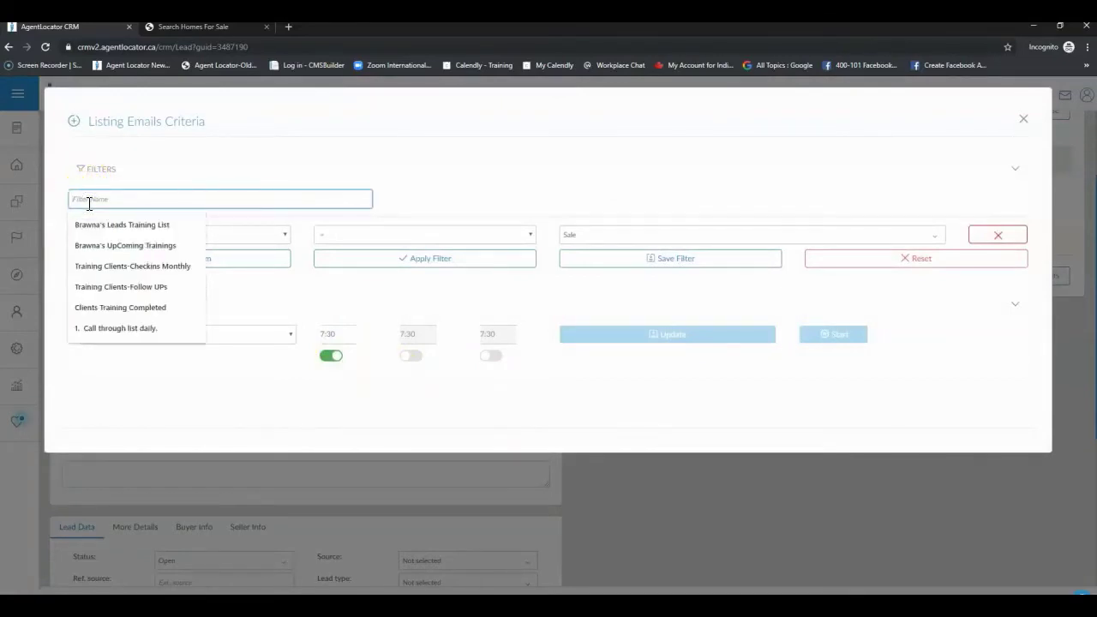
pyautogui.write('For Sale/For Rent')
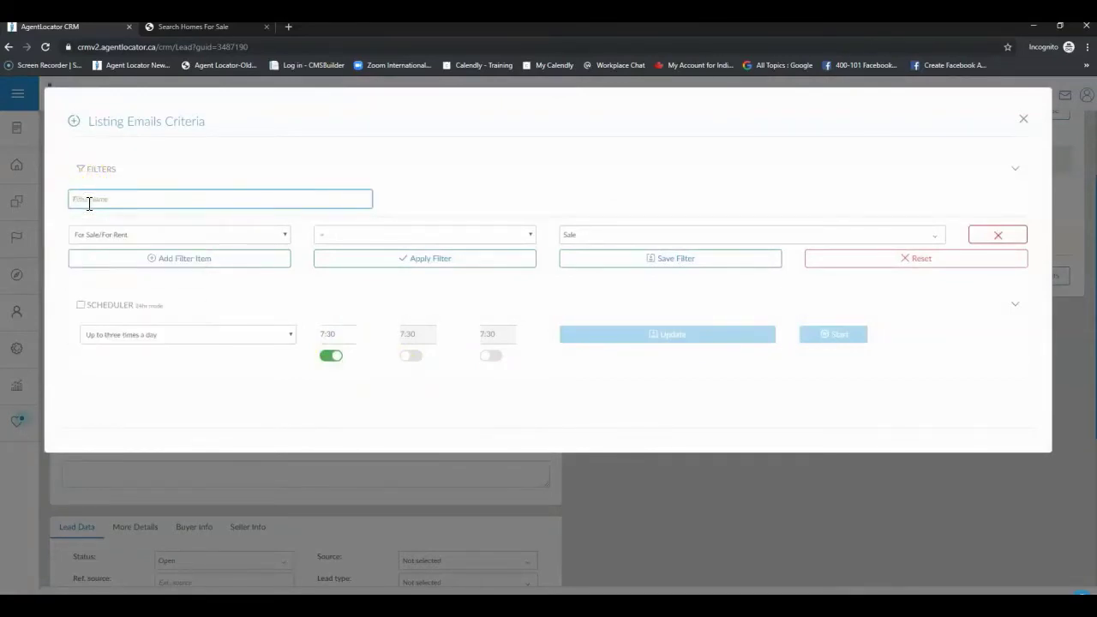
pyautogui.write('Testing Vaughan Detached')
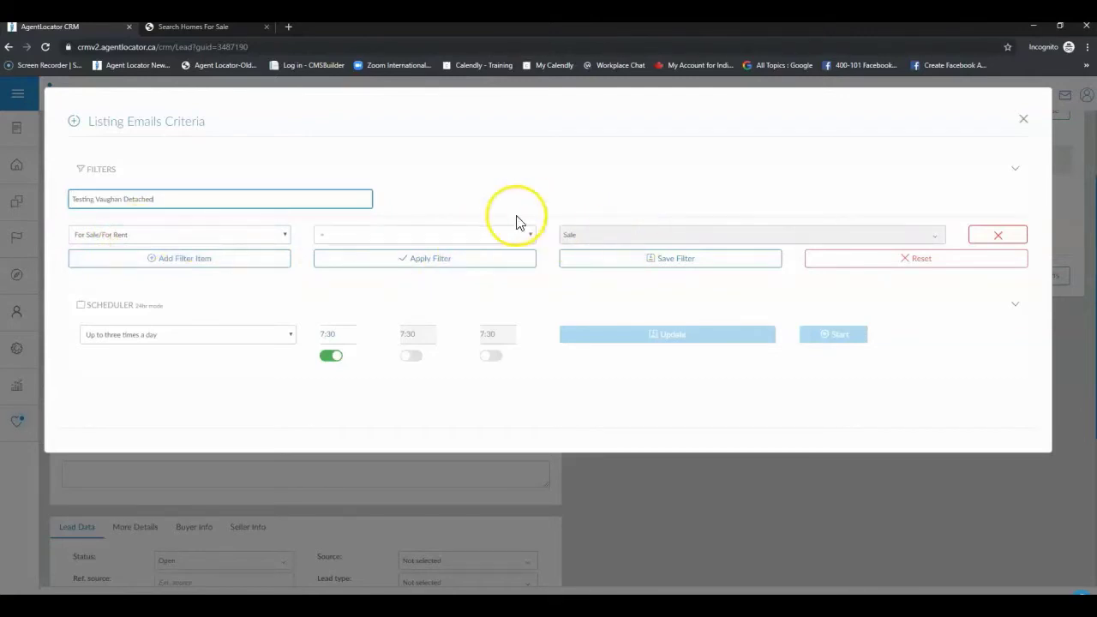
# Add a City filter set to Vaughan to the listing criteria and apply it
pyautogui.click(204, 265)
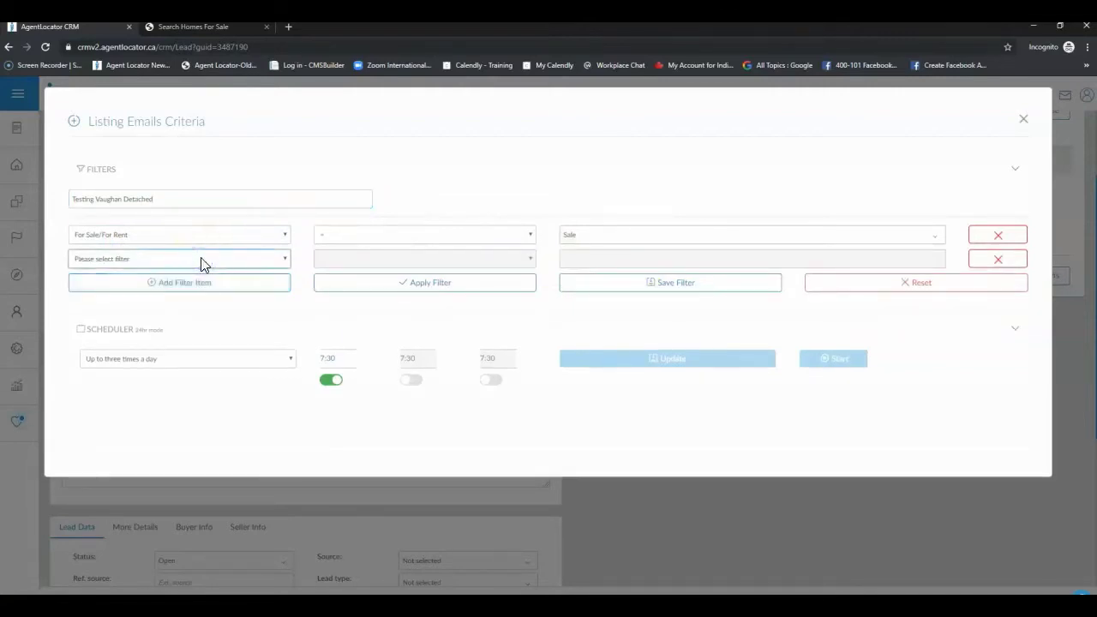
pyautogui.click(202, 261)
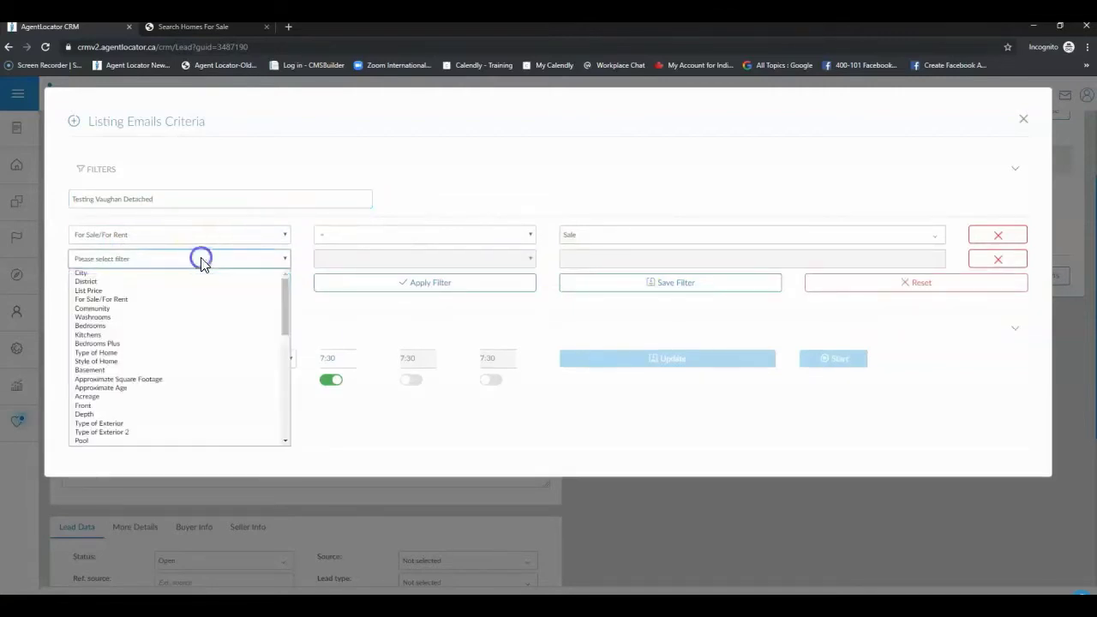
pyautogui.click(146, 273)
pyautogui.click(598, 259)
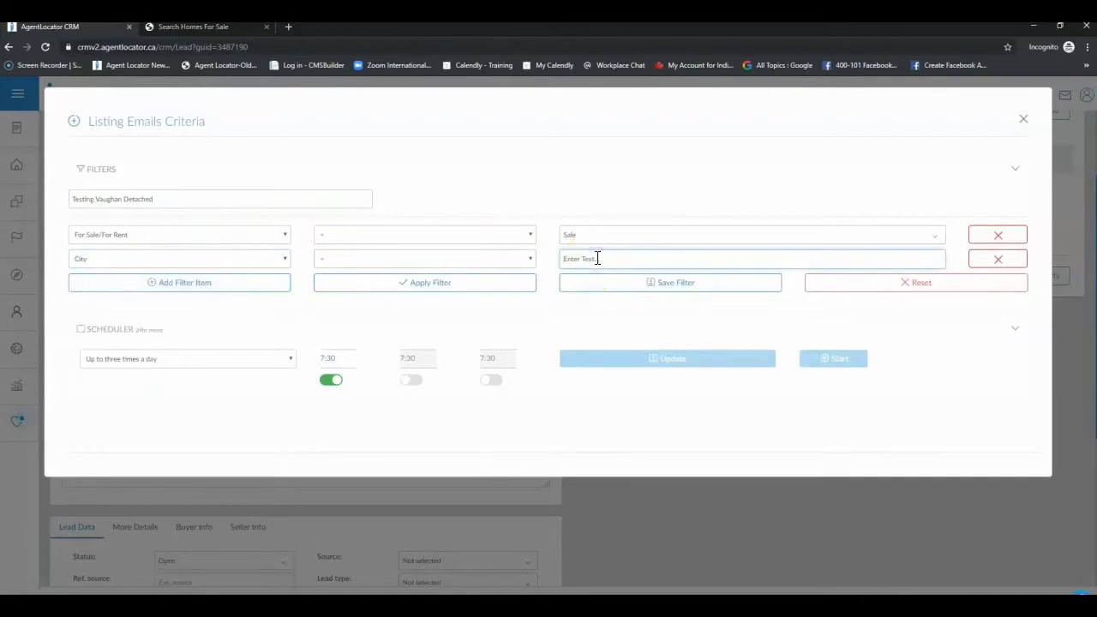
pyautogui.write('vaughan')
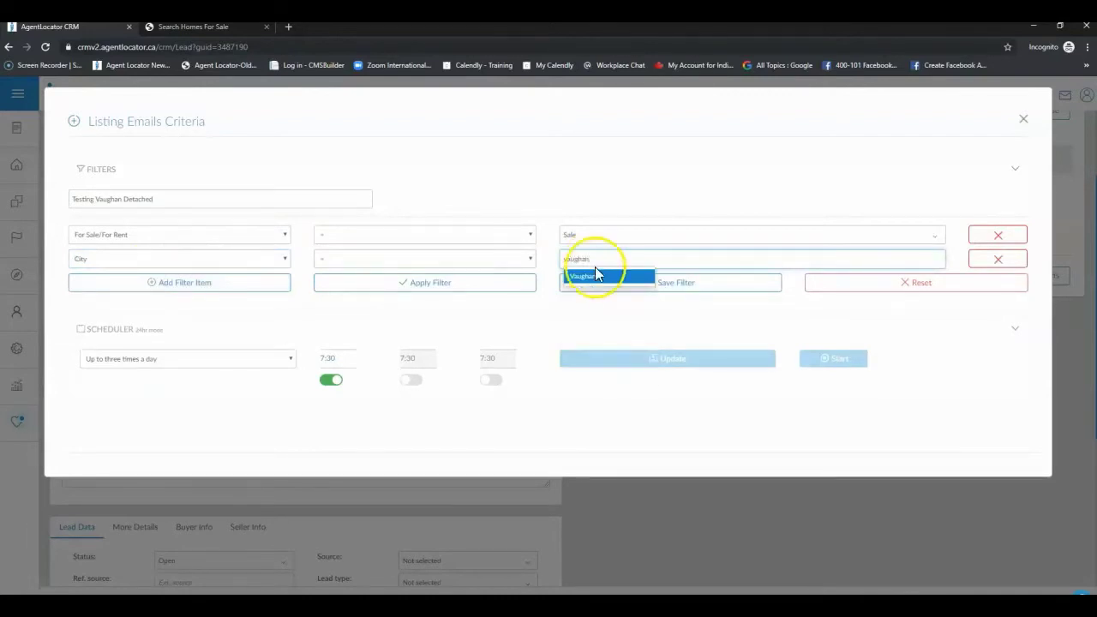
pyautogui.click(596, 275)
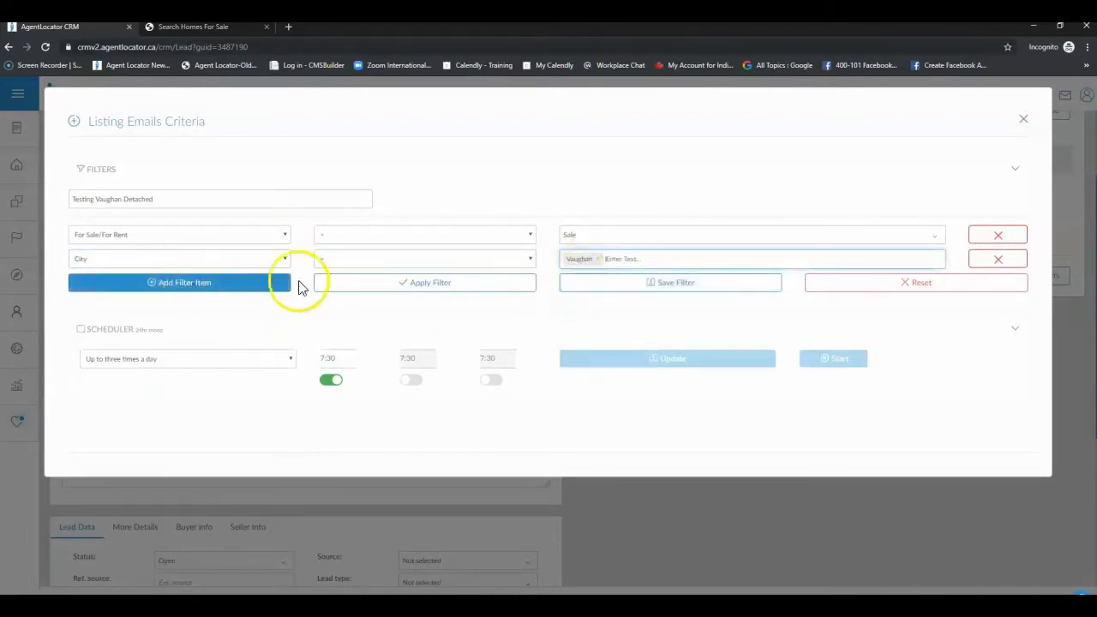
pyautogui.click(407, 284)
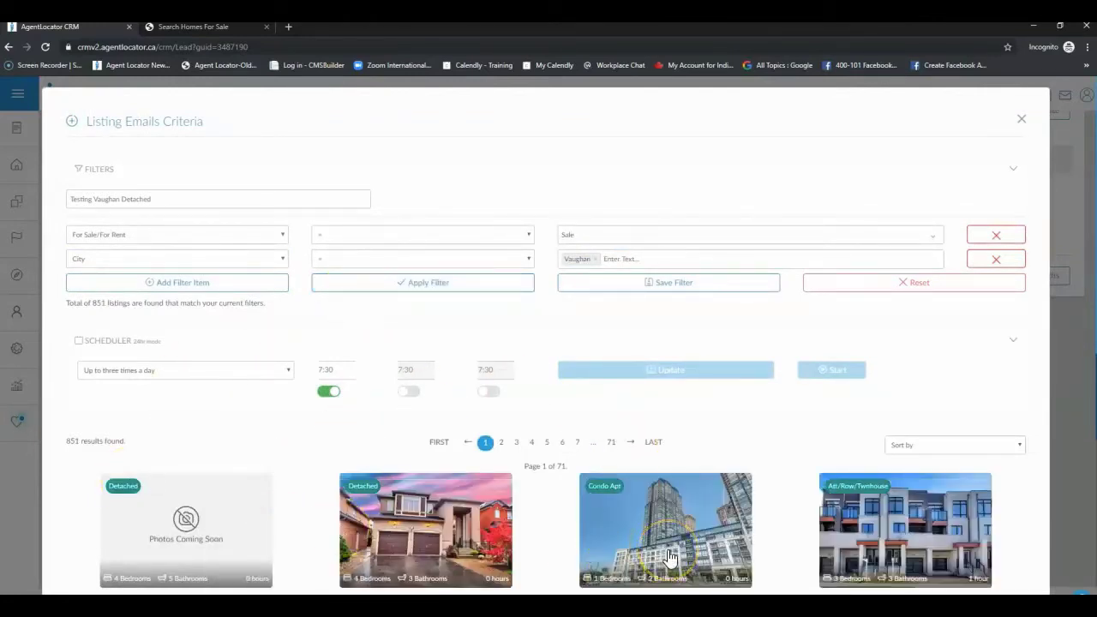
# Add a List Price range filter from 800000 to 1100000, apply it and check the number of matching listings
pyautogui.click(196, 292)
pyautogui.click(195, 290)
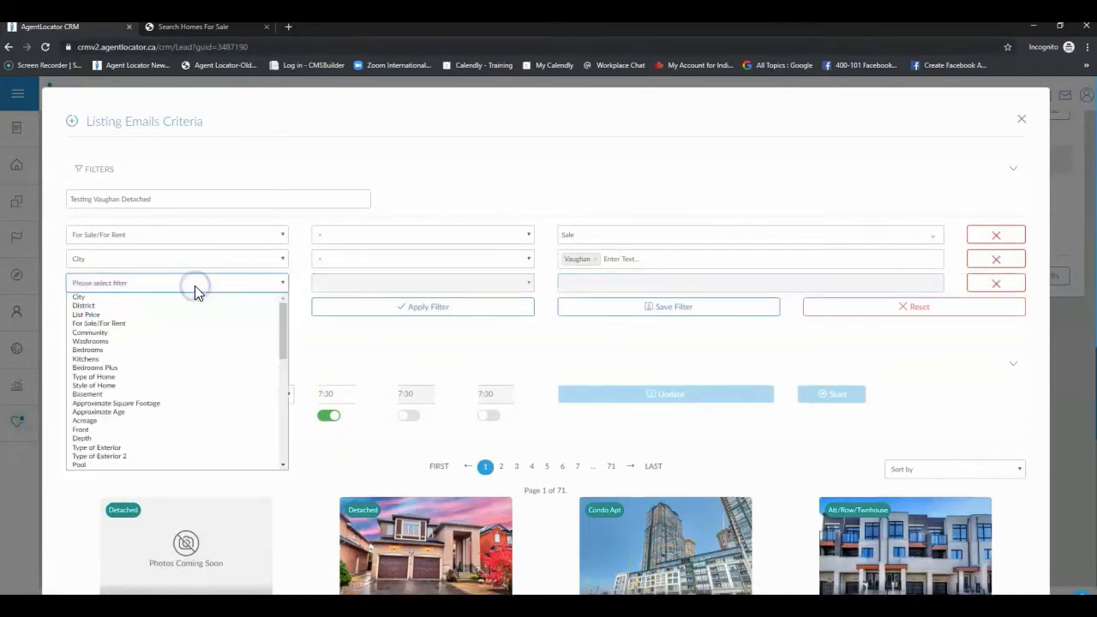
pyautogui.click(96, 315)
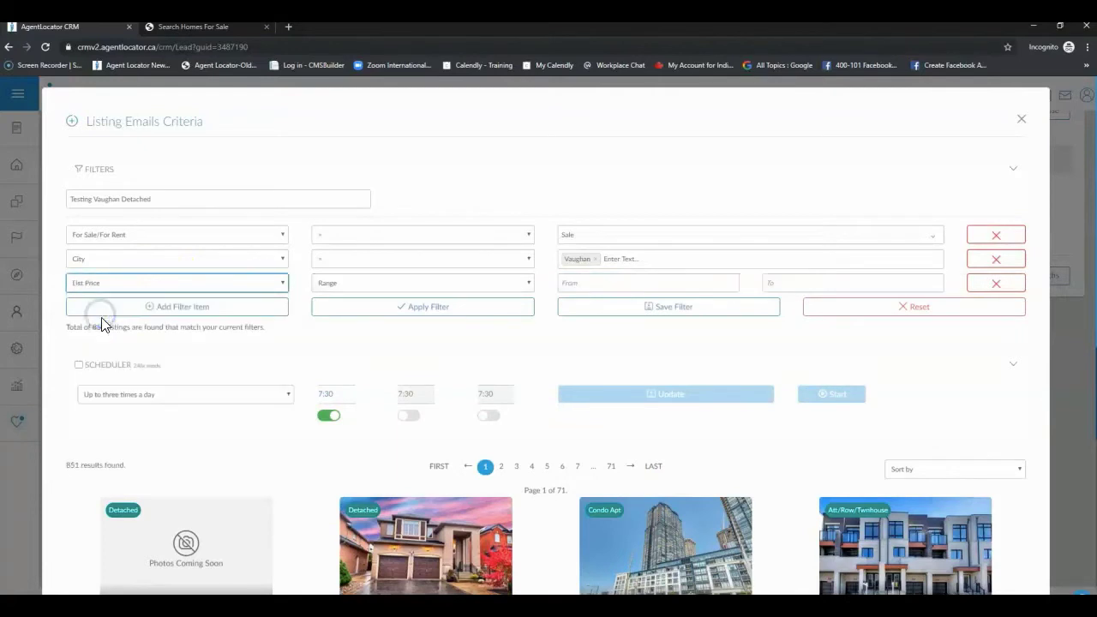
pyautogui.click(621, 284)
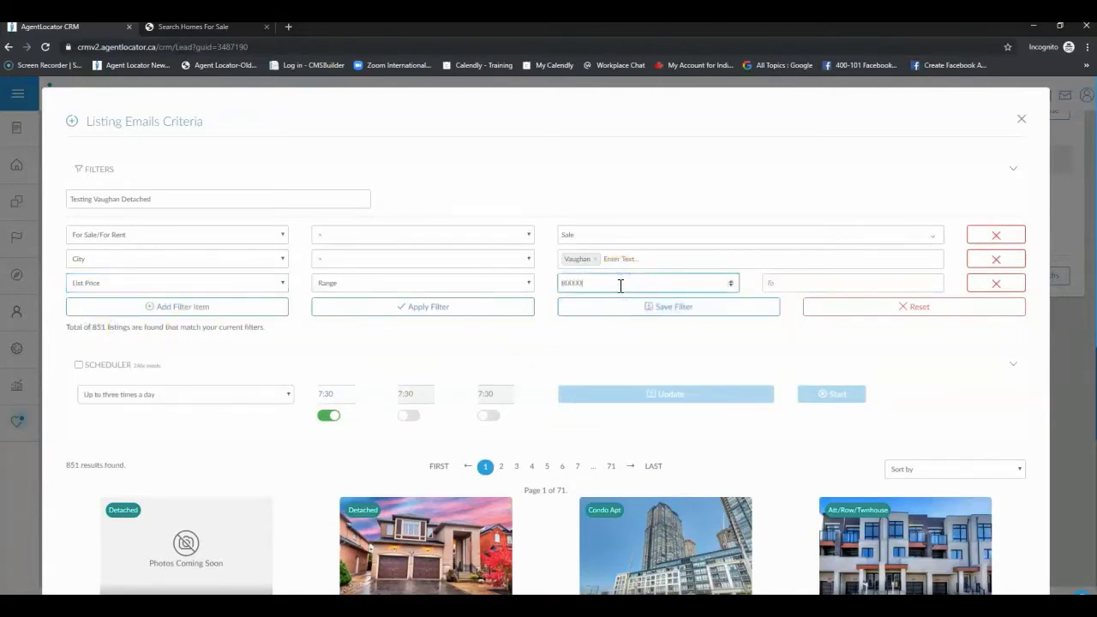
pyautogui.press('Tab')
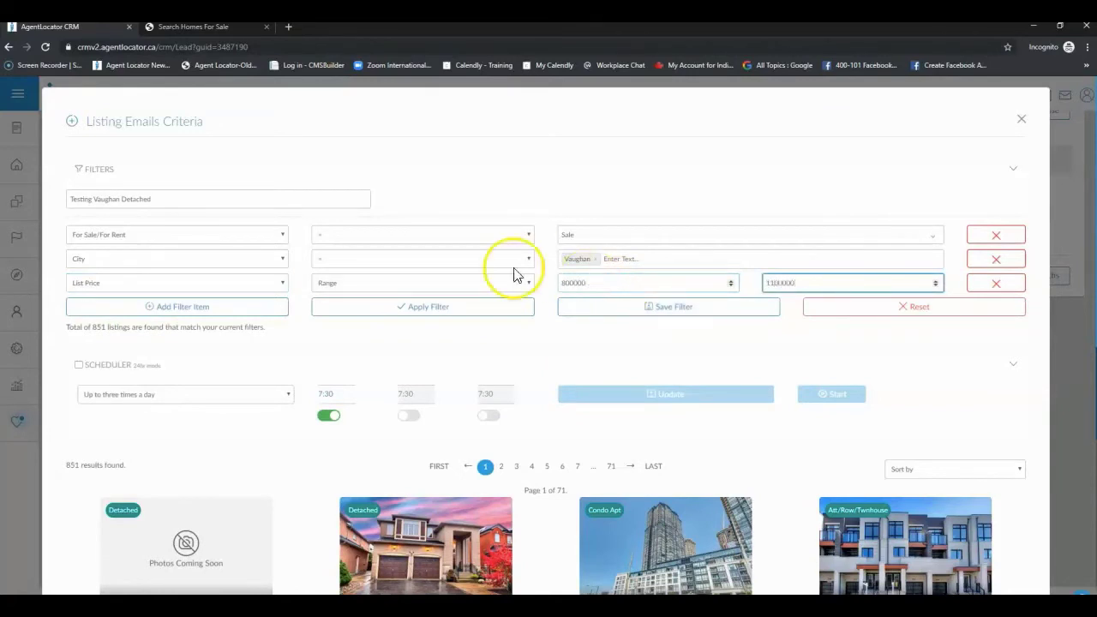
pyautogui.click(439, 319)
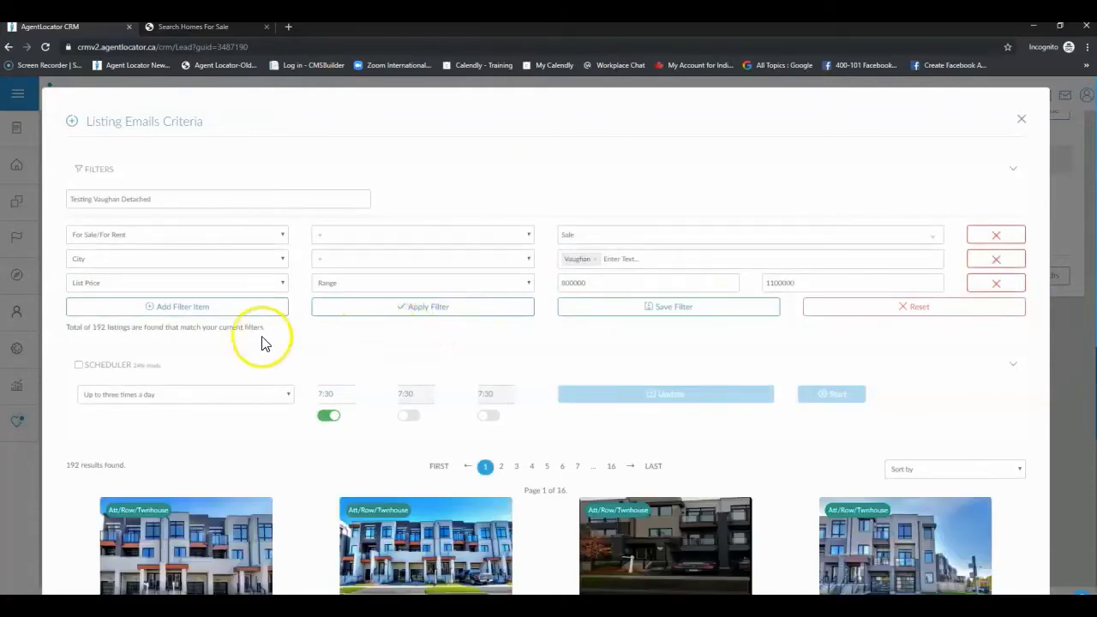
pyautogui.moveTo(89, 330); pyautogui.dragTo(132, 337)
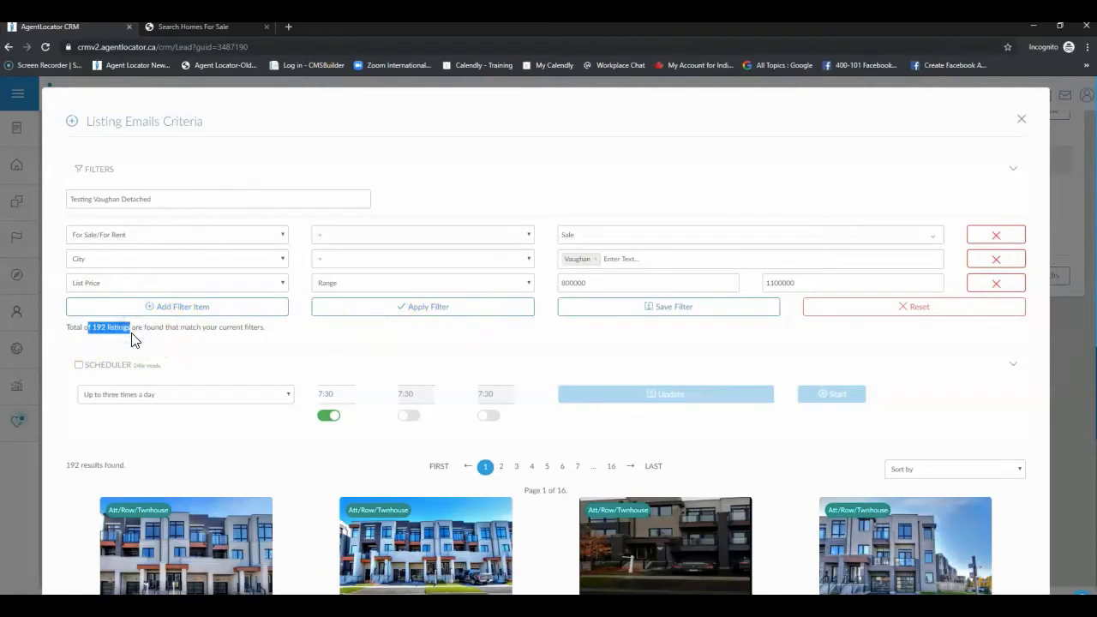
pyautogui.click(189, 352)
# Add a Bedrooms filter with the values 3, 4 and 5 and apply it to the listings
pyautogui.click(181, 306)
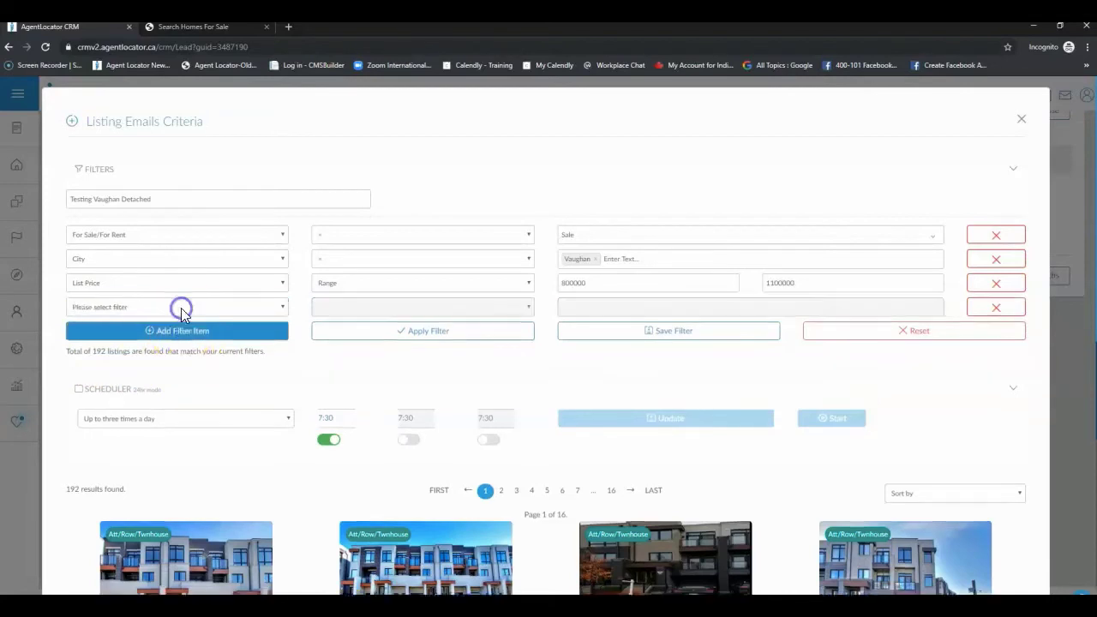
pyautogui.click(181, 307)
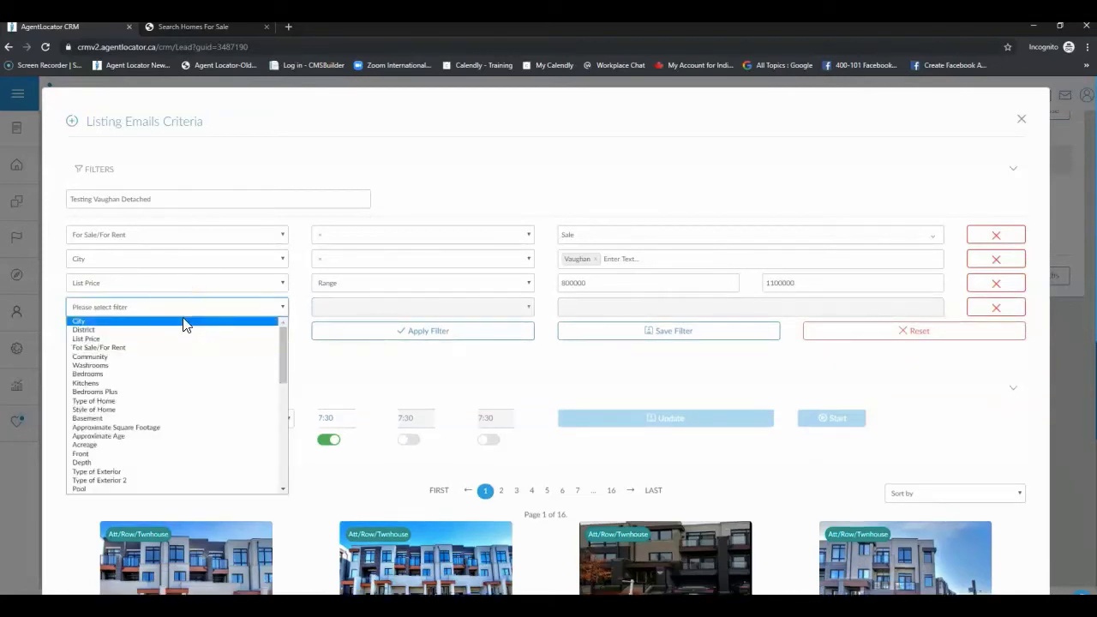
pyautogui.click(179, 374)
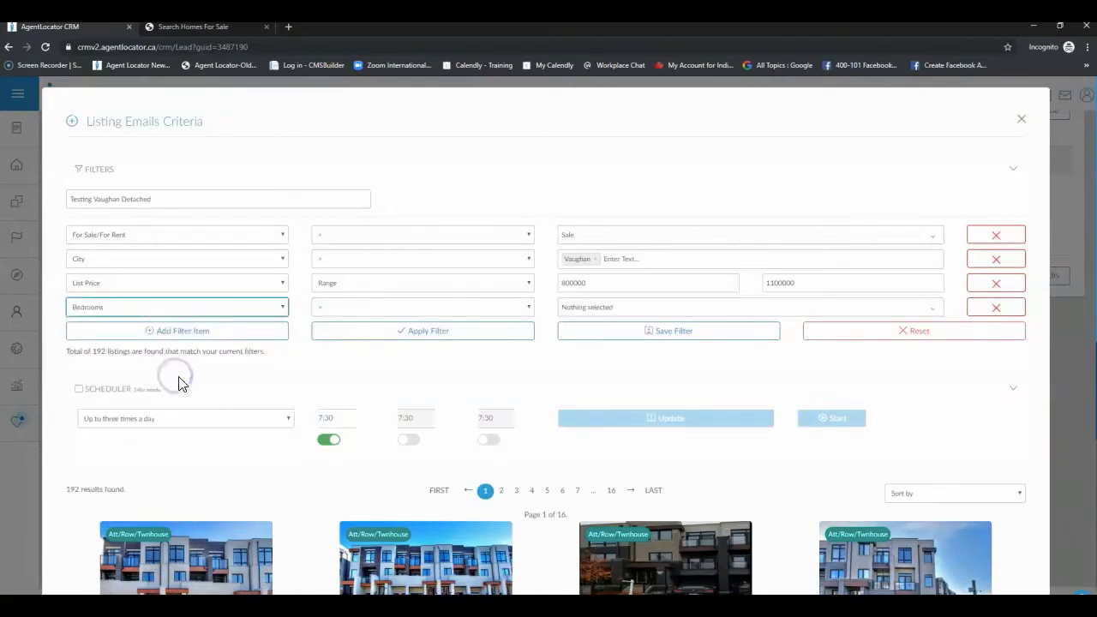
pyautogui.click(618, 315)
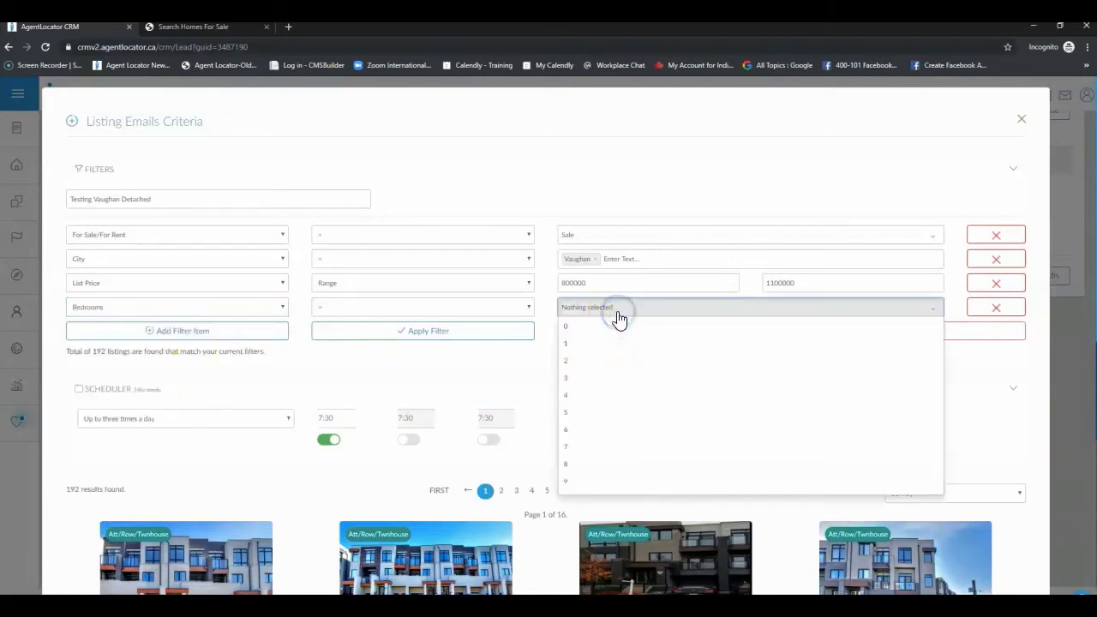
pyautogui.click(606, 386)
pyautogui.click(598, 395)
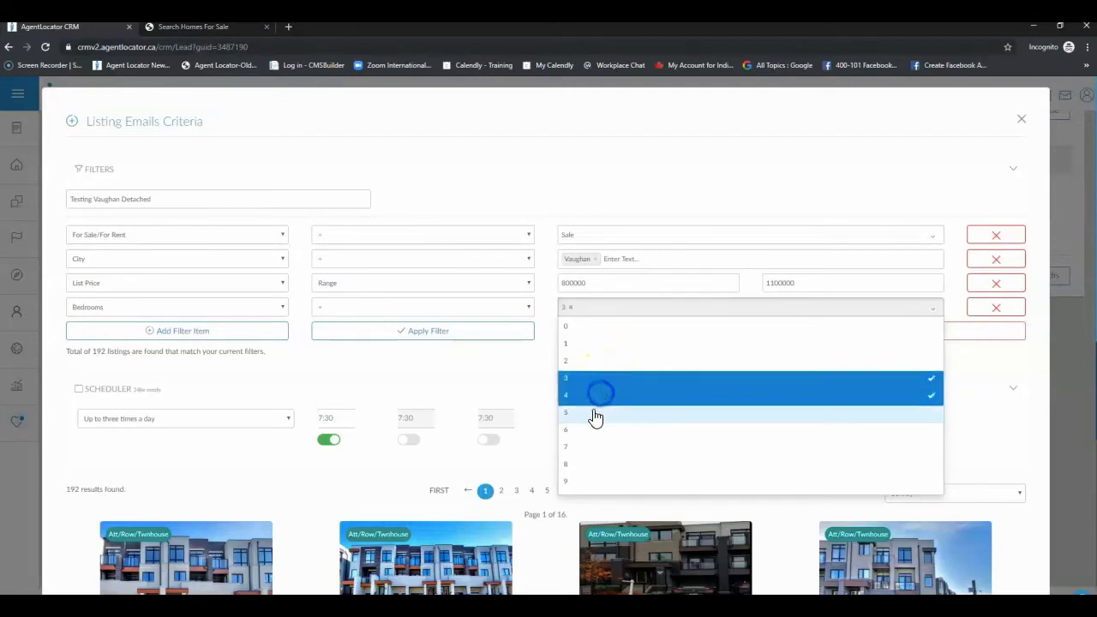
pyautogui.click(591, 414)
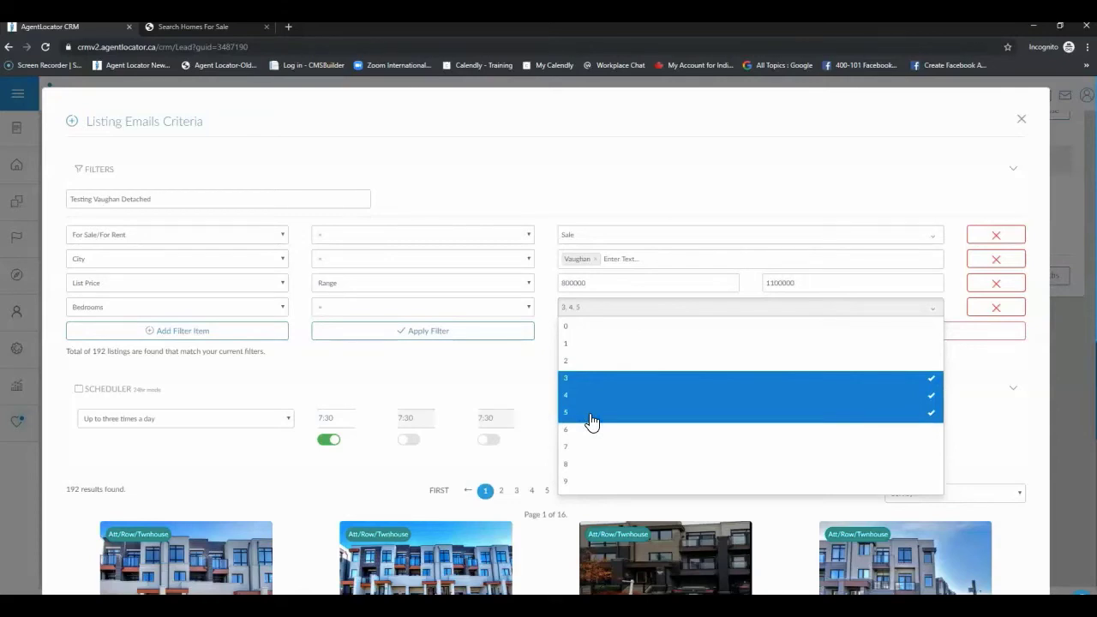
pyautogui.click(446, 349)
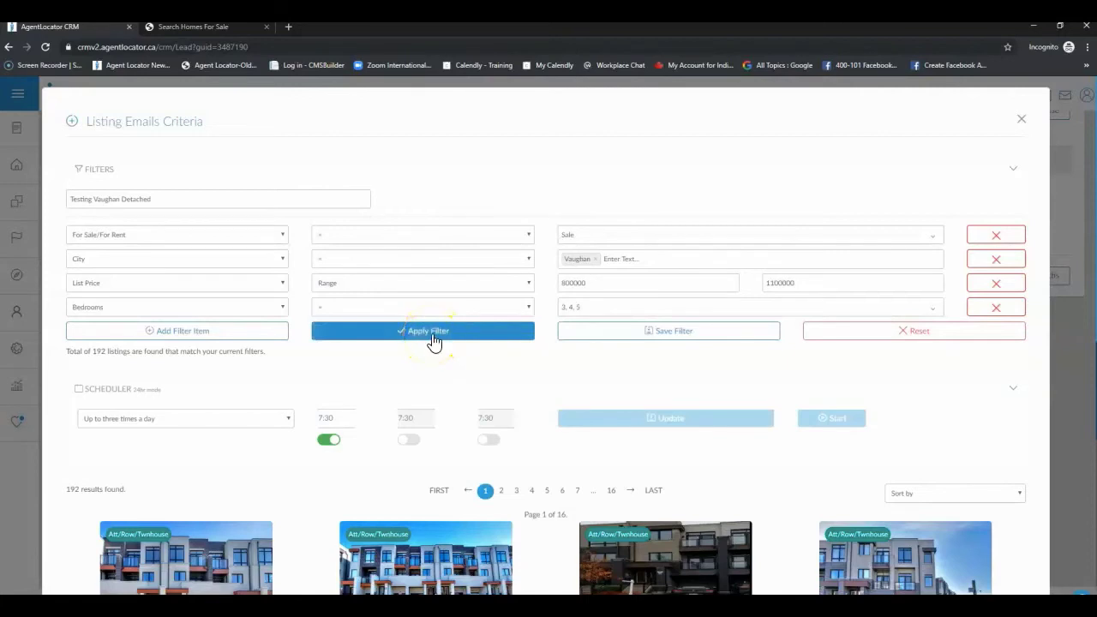
pyautogui.click(435, 340)
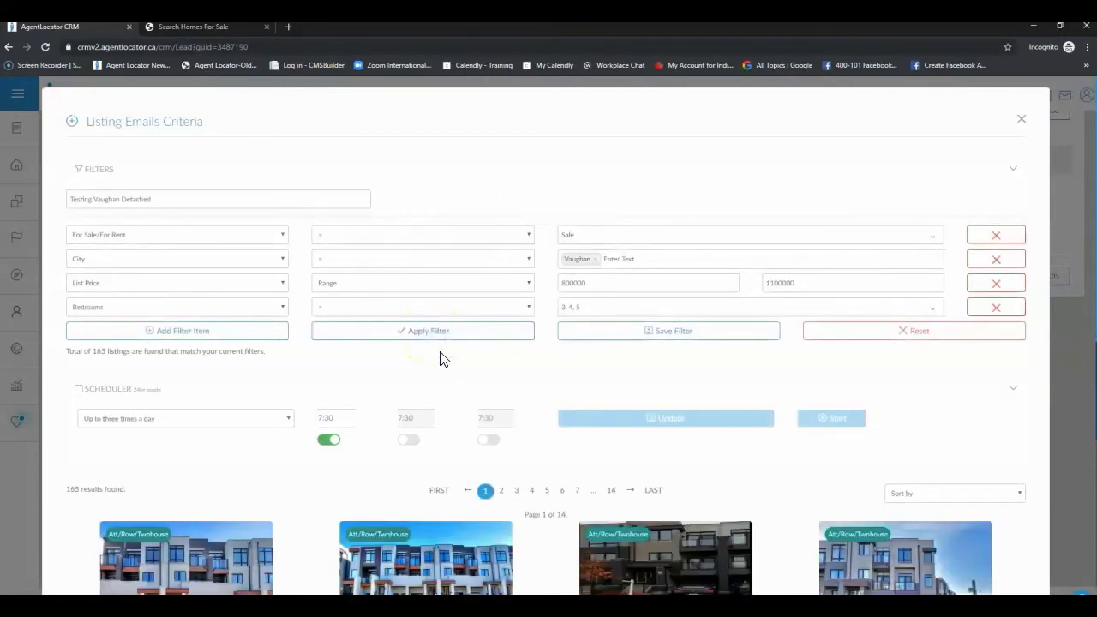
# Add a Washrooms filter with the values 2, 3 and 4, apply it, and save the listing filter
pyautogui.click(186, 340)
pyautogui.click(163, 334)
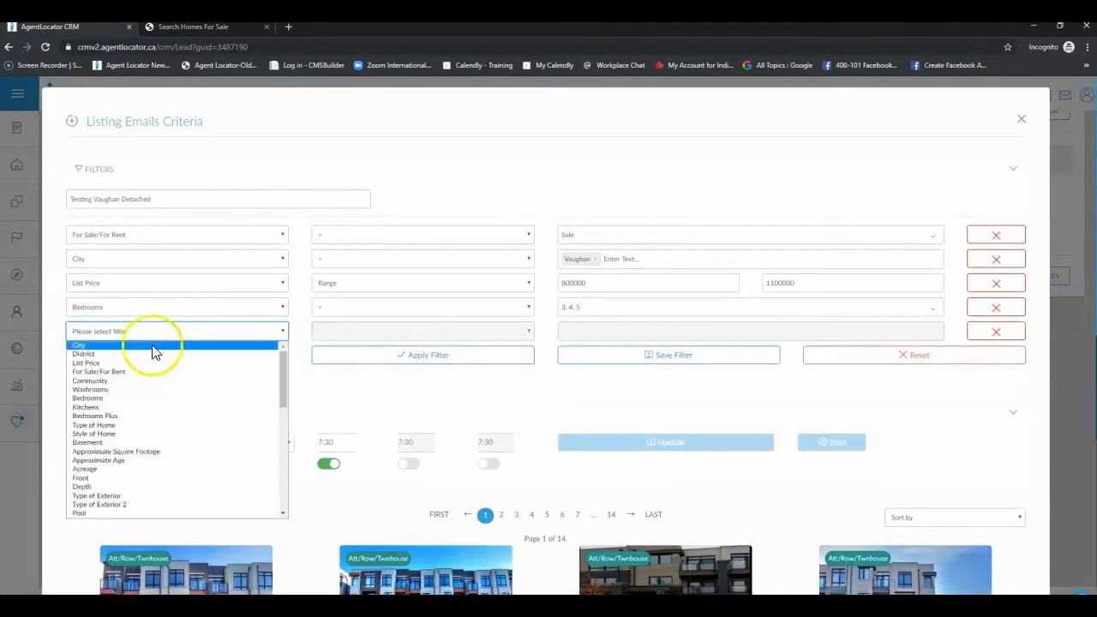
pyautogui.click(133, 391)
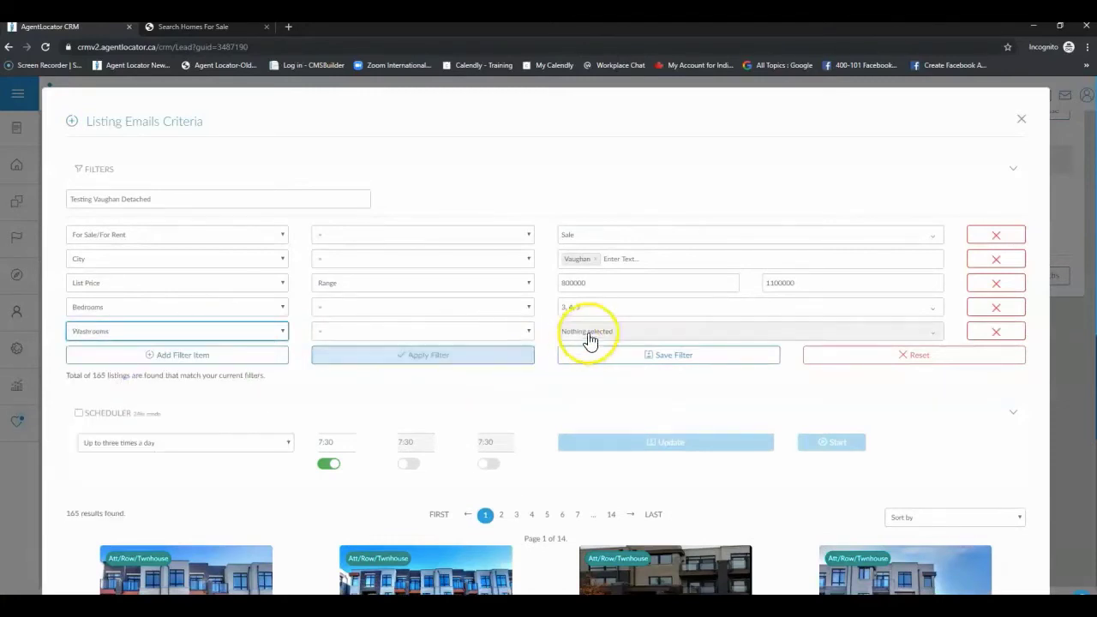
pyautogui.click(588, 336)
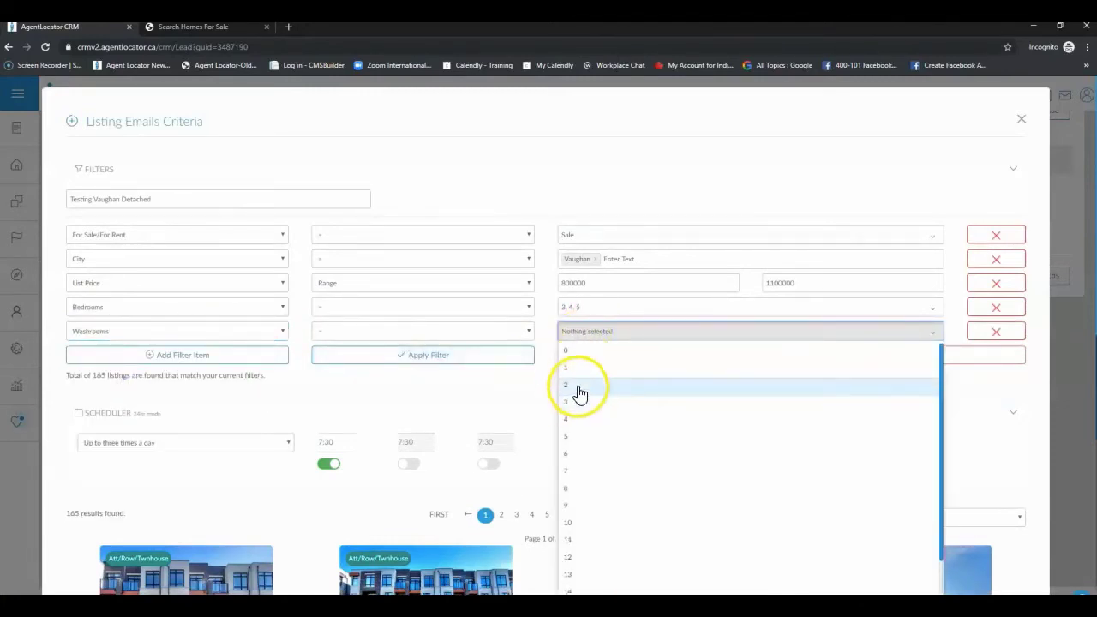
pyautogui.click(577, 387)
pyautogui.click(579, 404)
pyautogui.click(580, 420)
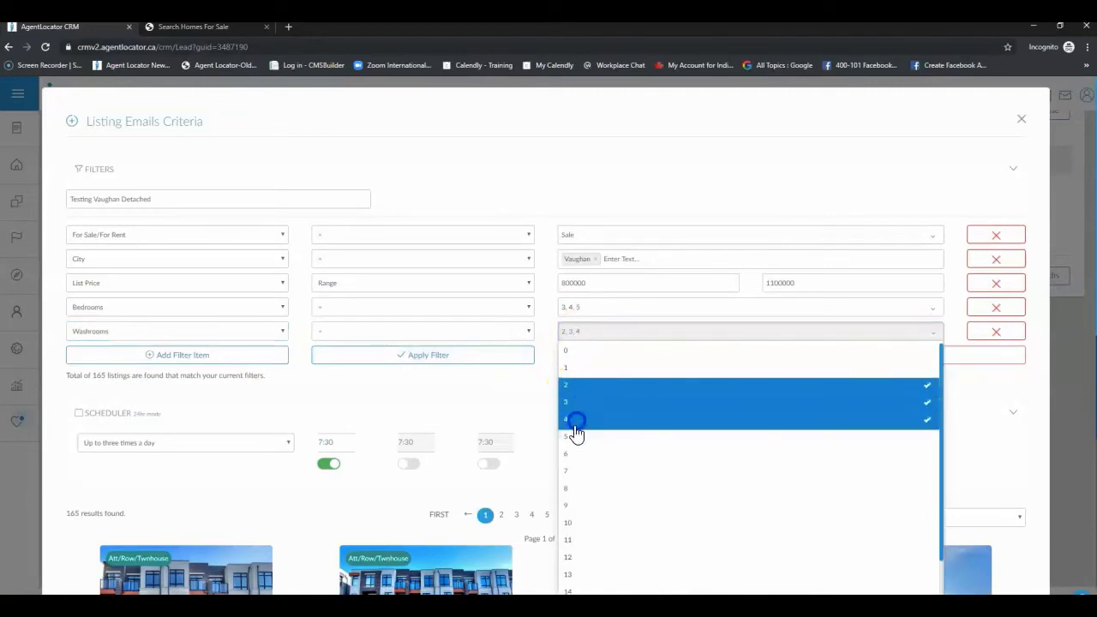
pyautogui.click(440, 360)
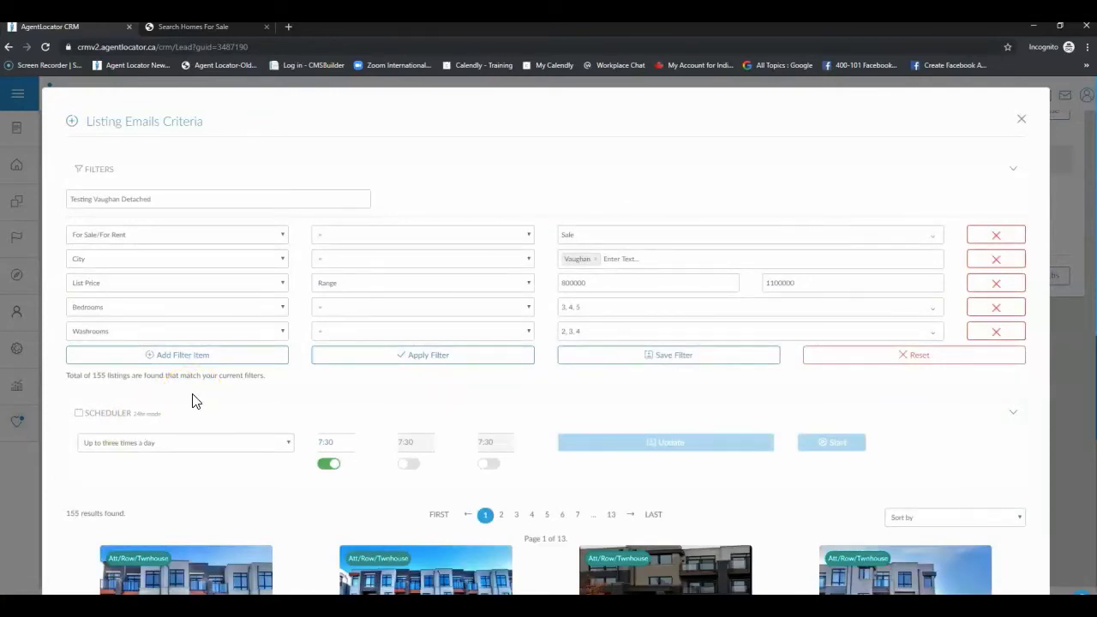
pyautogui.click(203, 413)
pyautogui.click(674, 360)
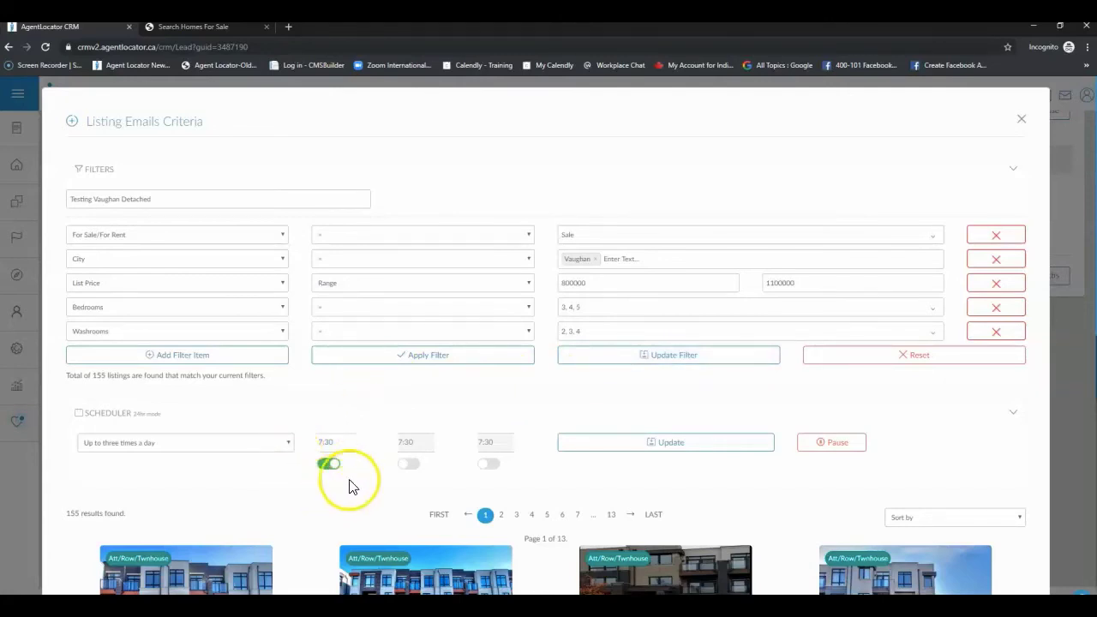
# Enable the second and third daily send times in the scheduler and disable both again
pyautogui.click(409, 464)
pyautogui.click(487, 464)
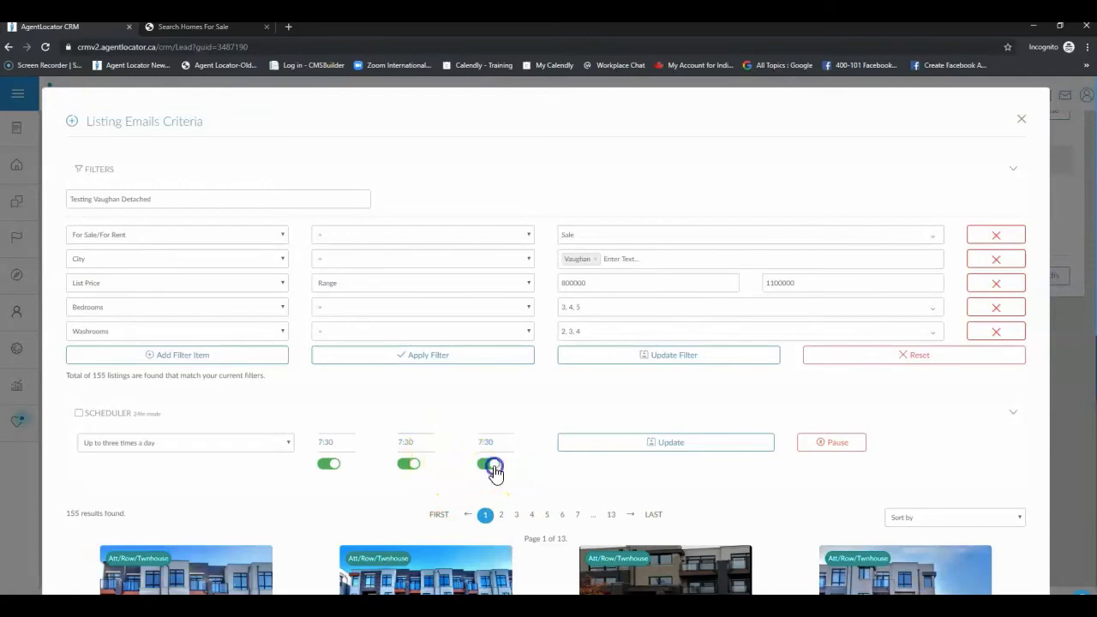
pyautogui.click(490, 464)
pyautogui.click(410, 463)
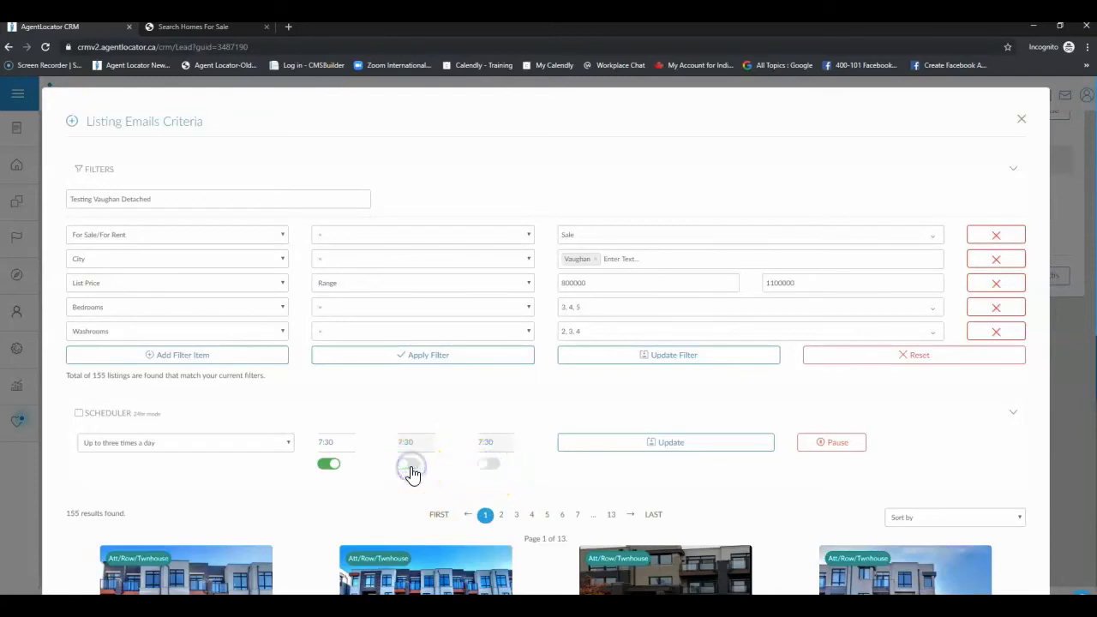
# Set the scheduler's first daily send time to 9:30
pyautogui.click(327, 442)
pyautogui.click(320, 377)
pyautogui.click(320, 377)
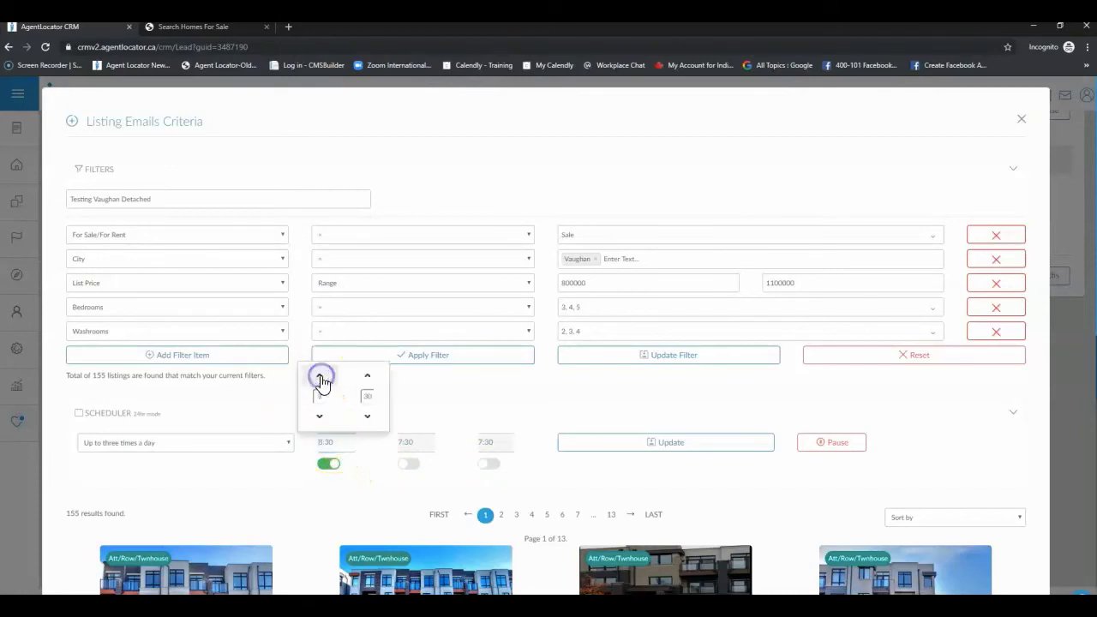
pyautogui.click(372, 464)
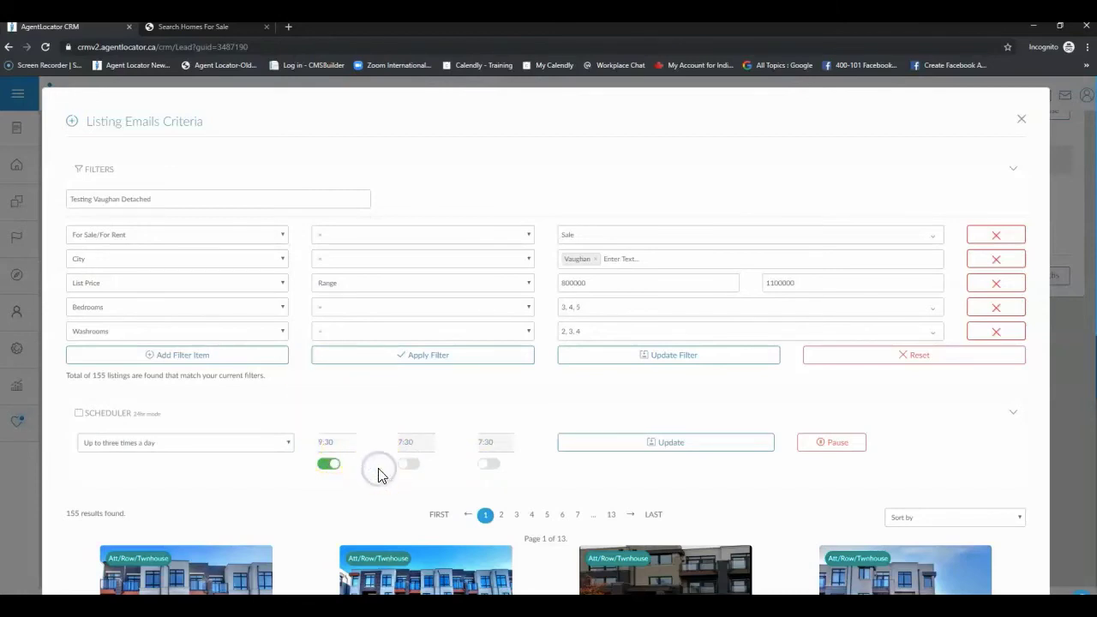
# Try a first send time of 16:30 in the scheduler and return it to 9:30
pyautogui.click(334, 447)
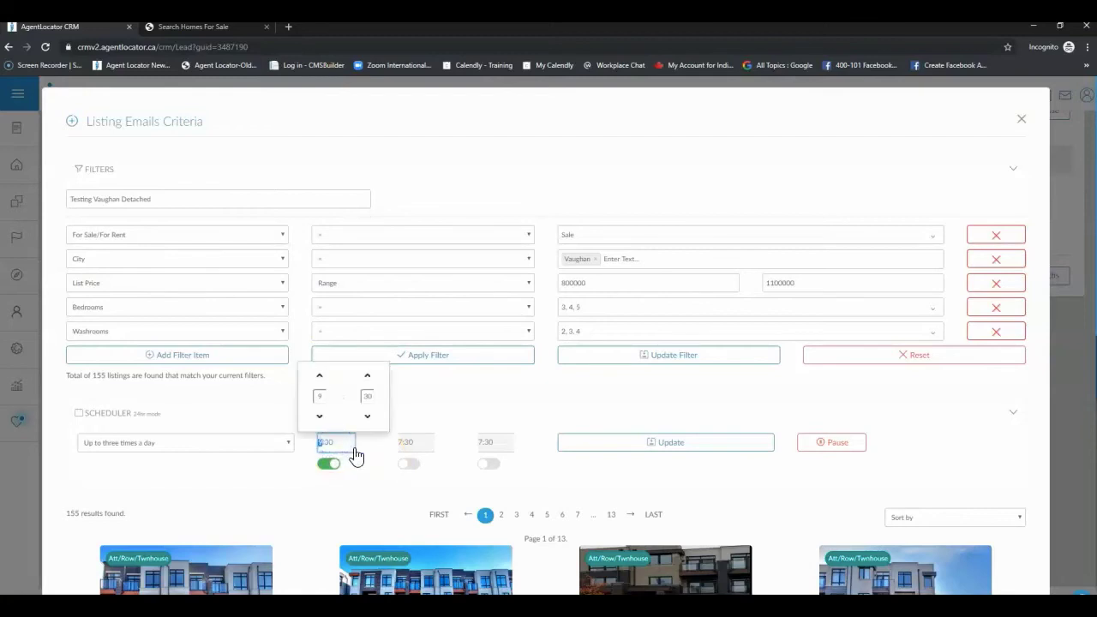
pyautogui.click(321, 377)
pyautogui.click(321, 377)
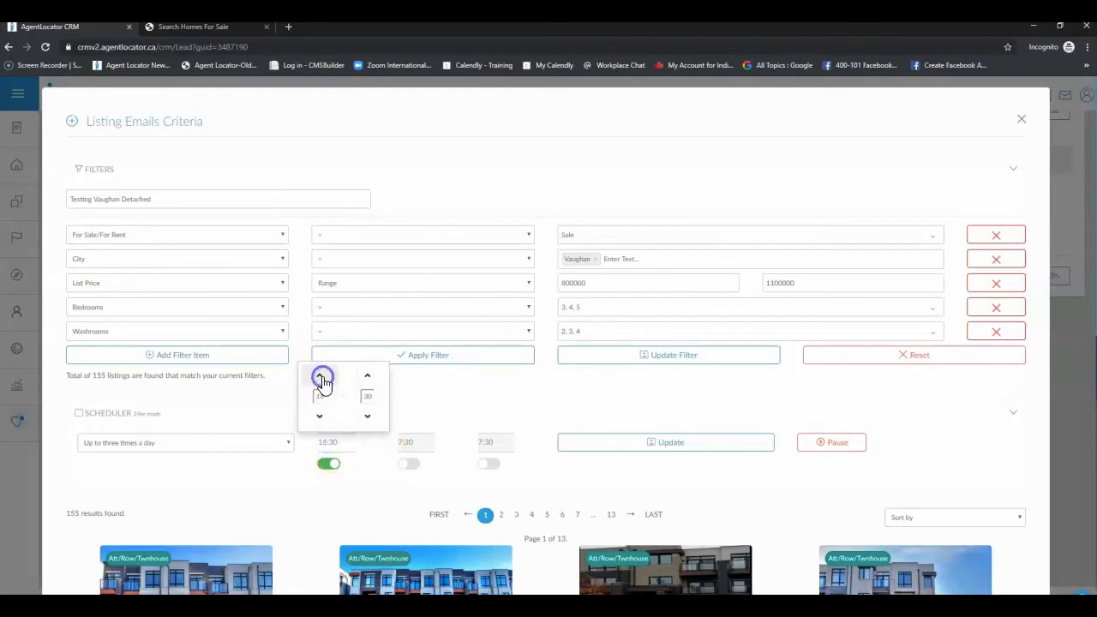
pyautogui.click(320, 416)
pyautogui.click(320, 417)
pyautogui.click(320, 417)
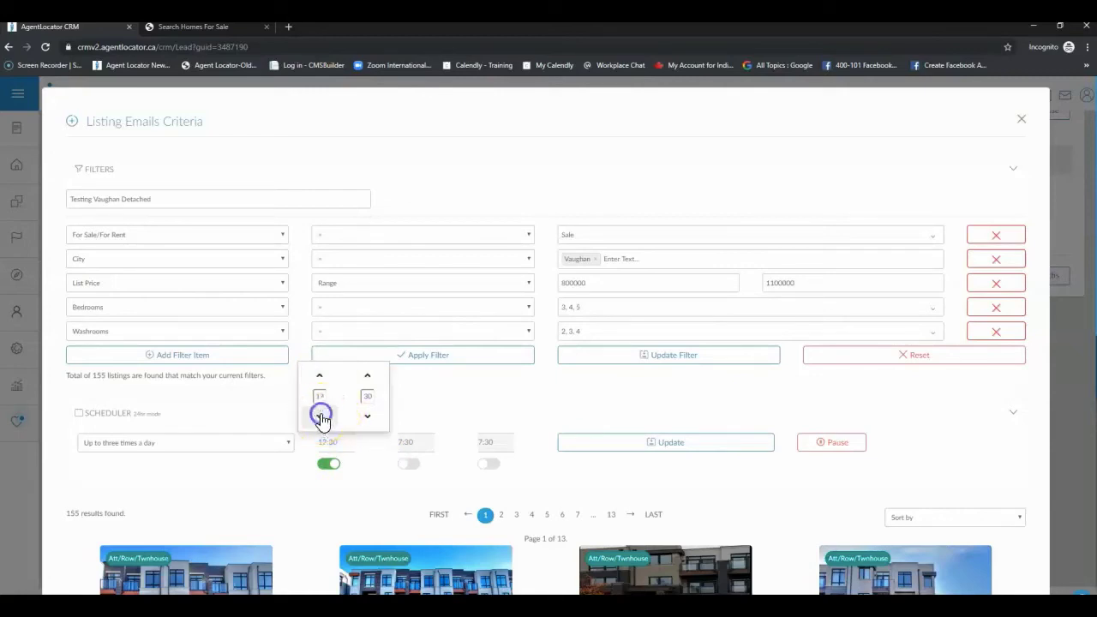
pyautogui.click(321, 417)
pyautogui.click(320, 417)
pyautogui.click(321, 416)
pyautogui.click(320, 417)
pyautogui.click(321, 417)
pyautogui.click(373, 470)
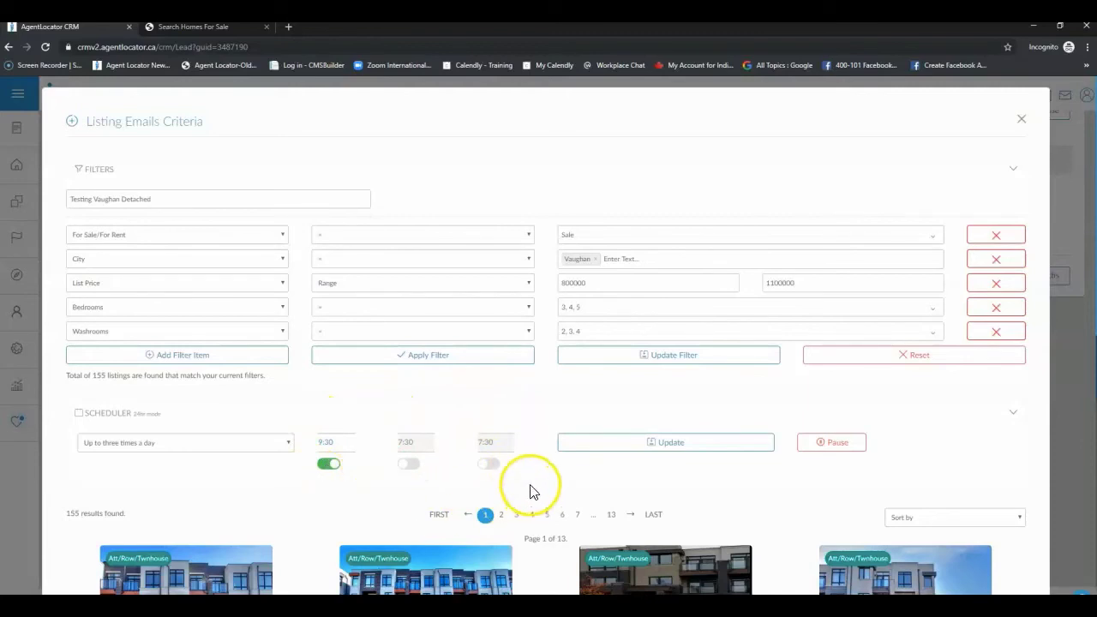
# Review the frequency choices, keep "Up to three times a day", update the scheduler and close the listing criteria
pyautogui.click(288, 443)
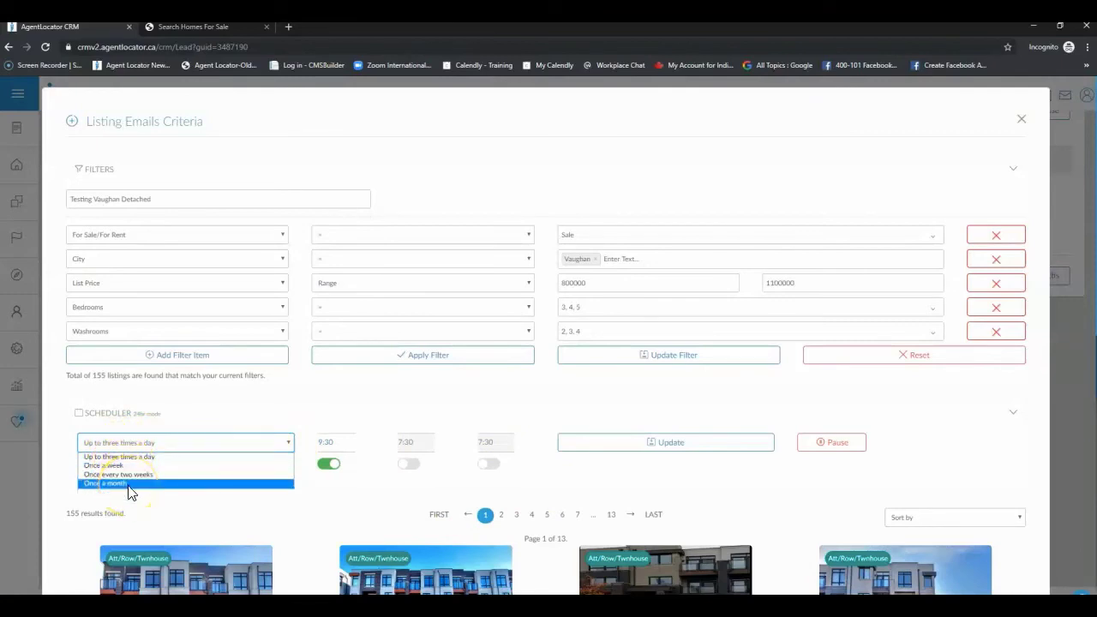
pyautogui.click(452, 467)
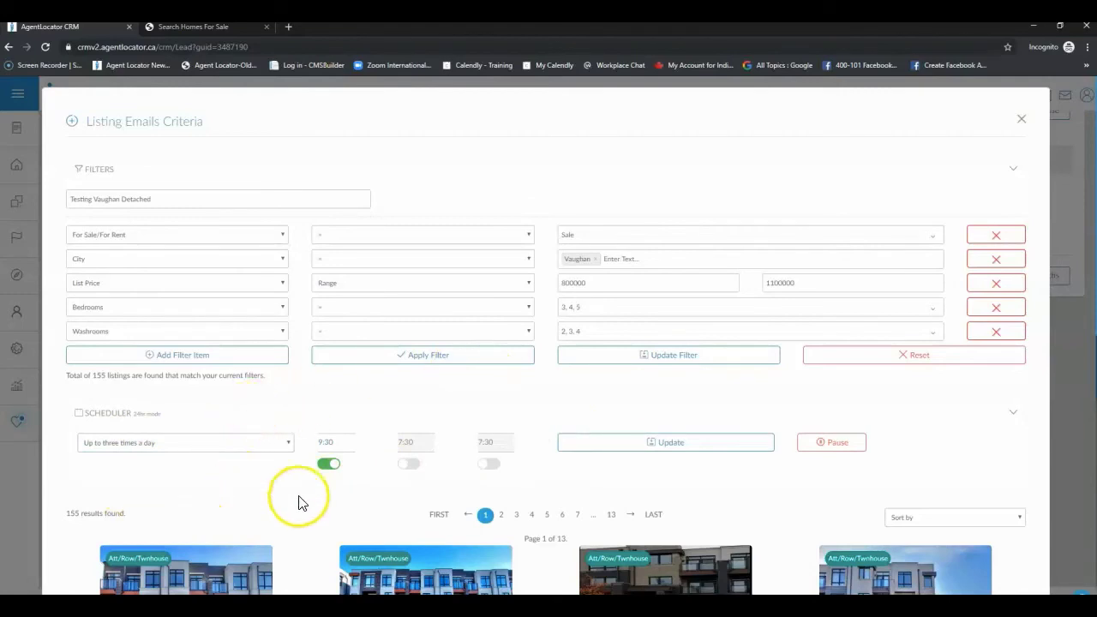
pyautogui.click(667, 443)
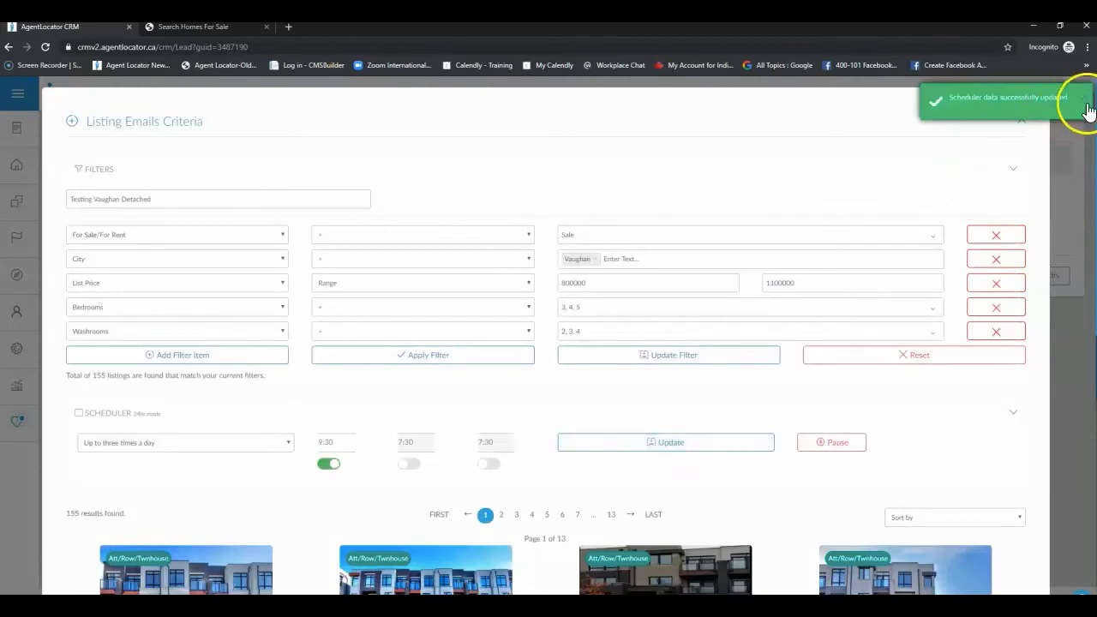
pyautogui.click(1021, 121)
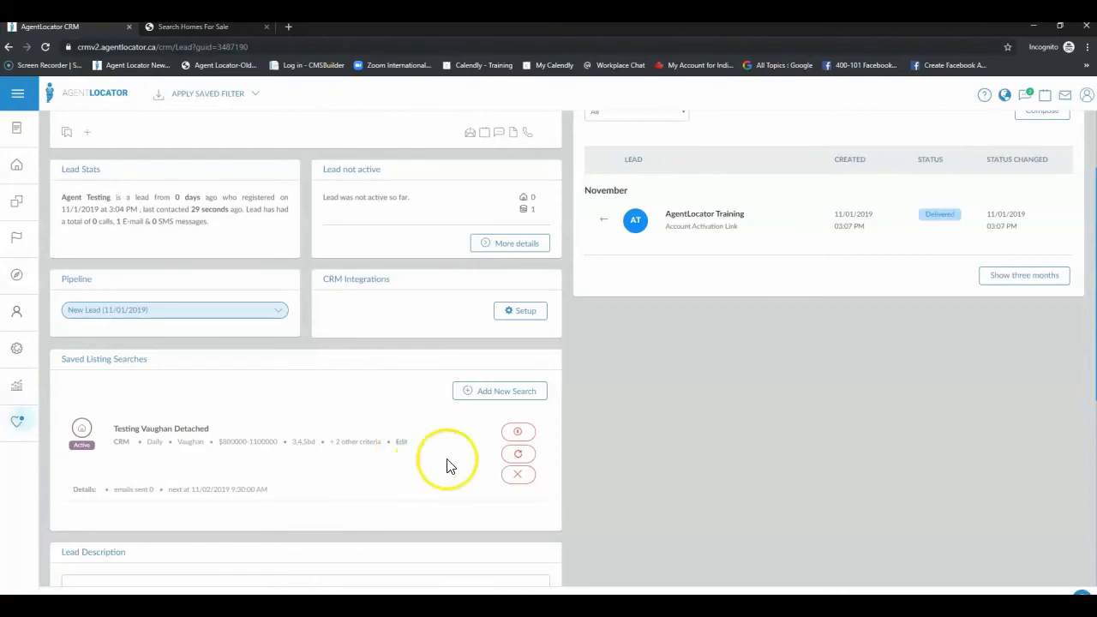
# Force immediate execution of the "Testing Vaughan Detached" campaign and reload the lead to check its e-mails
pyautogui.click(519, 459)
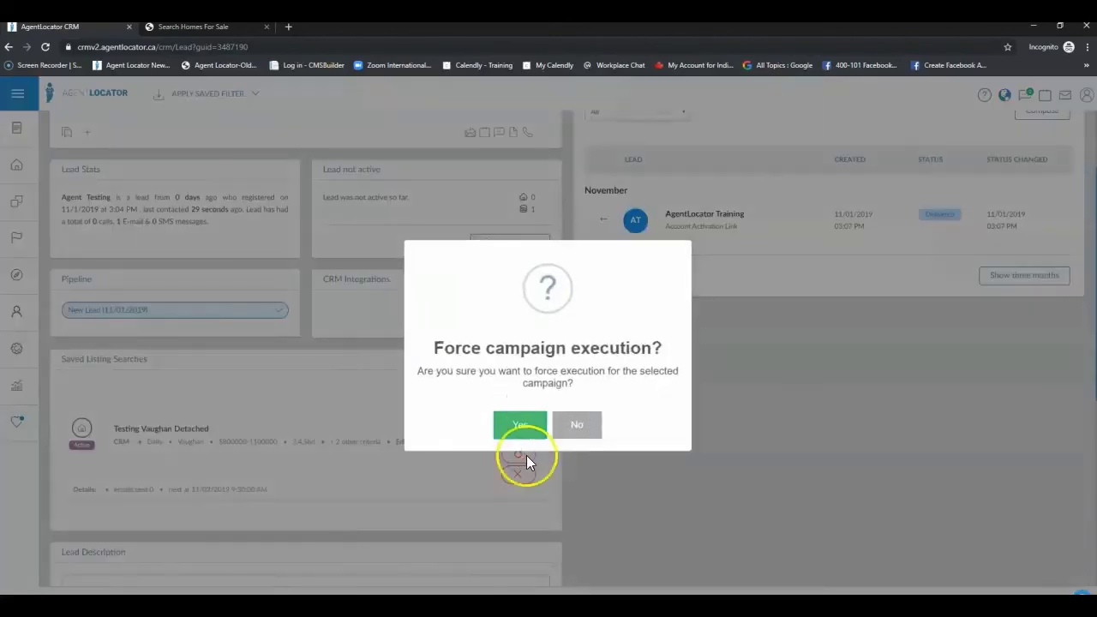
pyautogui.click(520, 425)
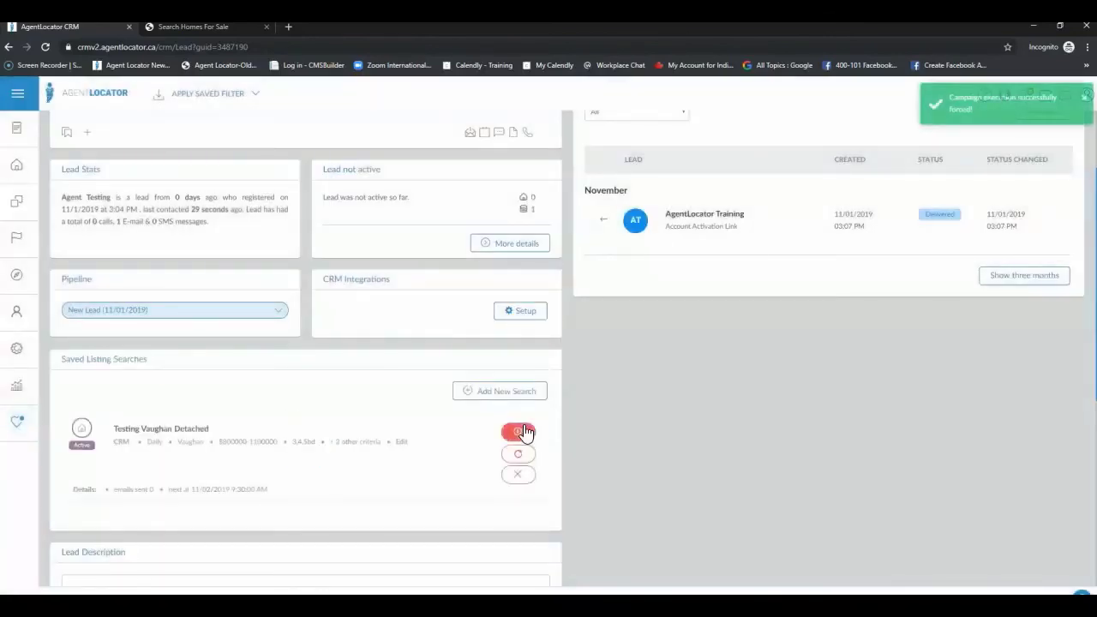
pyautogui.click(44, 46)
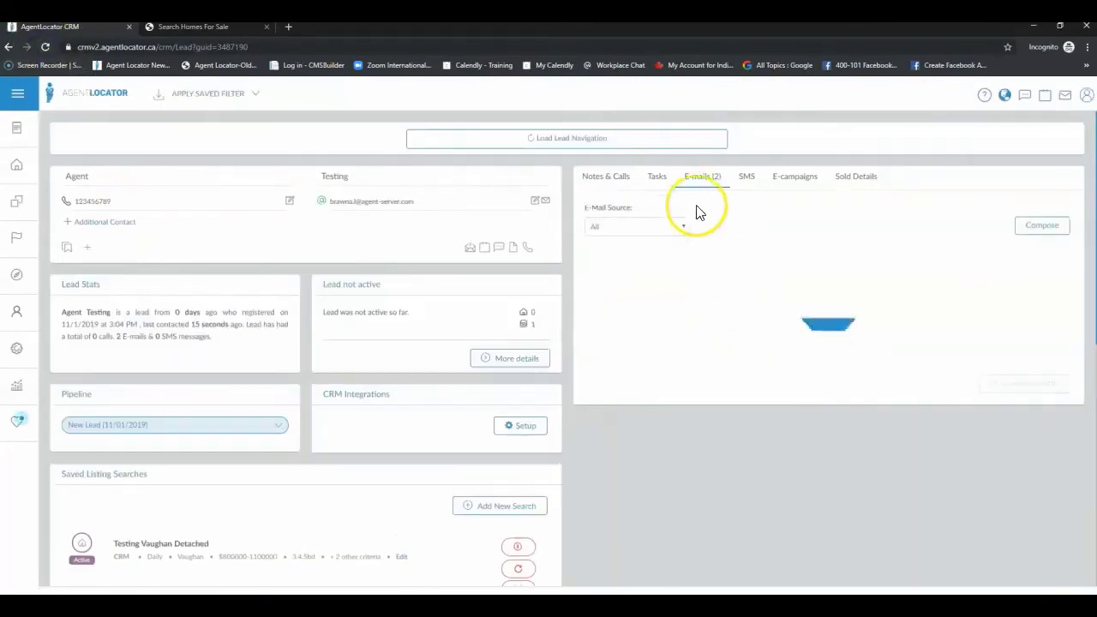
pyautogui.click(698, 179)
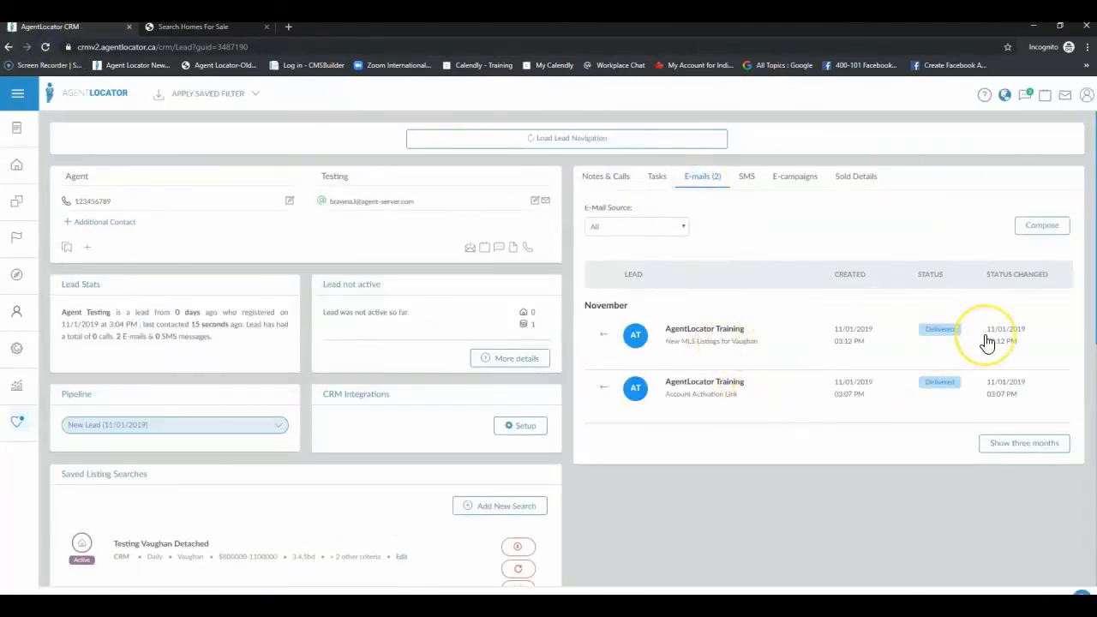
# Check the e-mail count and the last and next send times of the "Testing Vaughan Detached" saved search
pyautogui.scroll(-2, 478, 470)
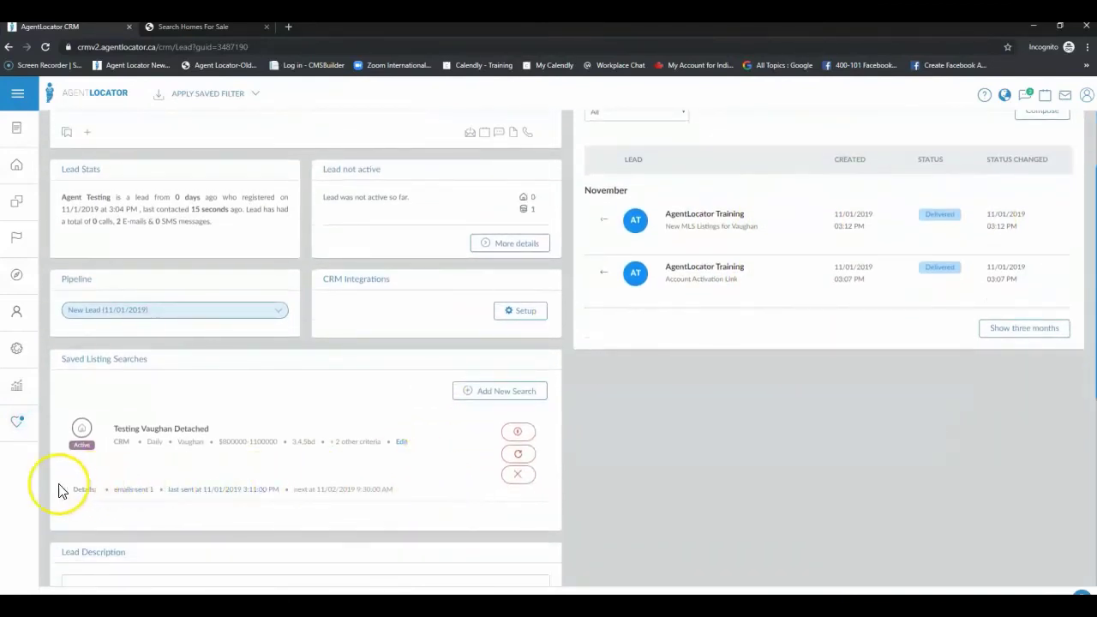
pyautogui.moveTo(68, 489); pyautogui.dragTo(391, 496)
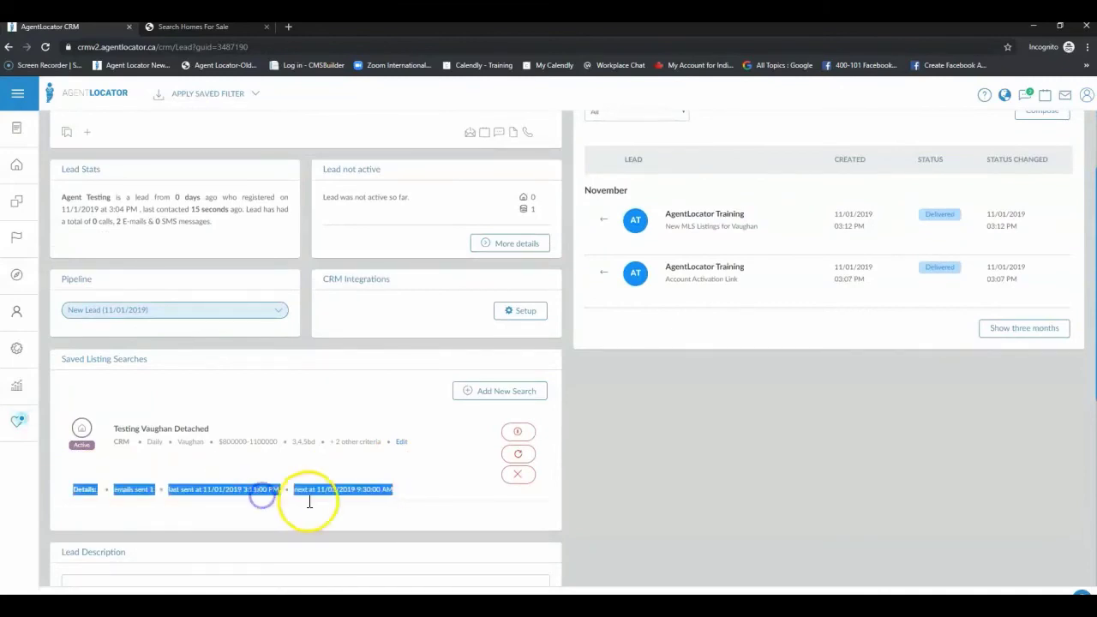
pyautogui.click(450, 483)
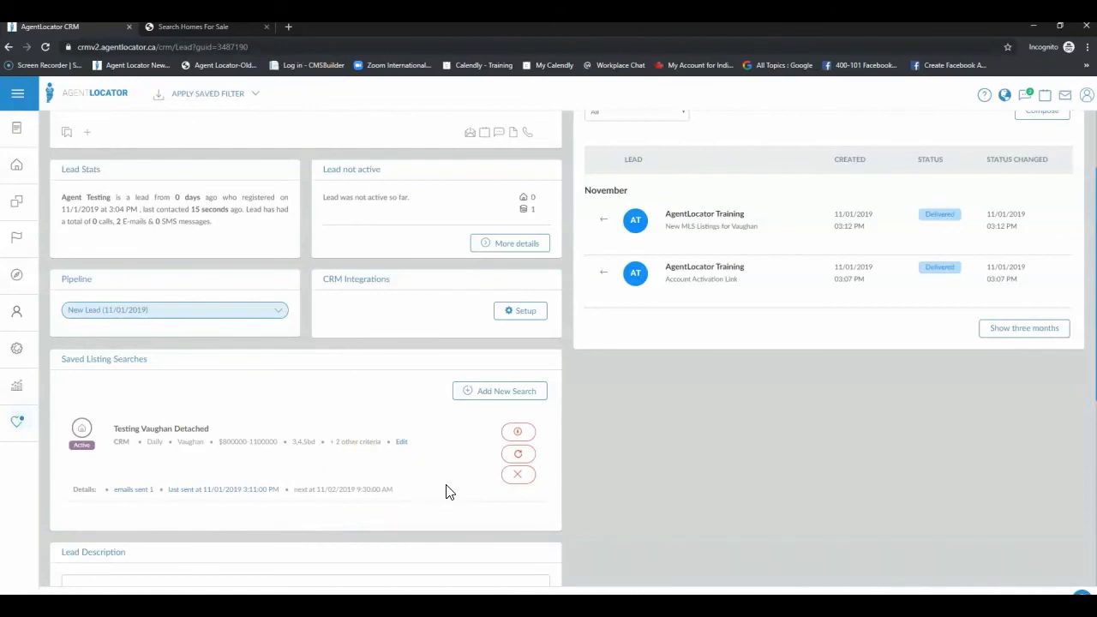
pyautogui.click(445, 476)
pyautogui.click(461, 483)
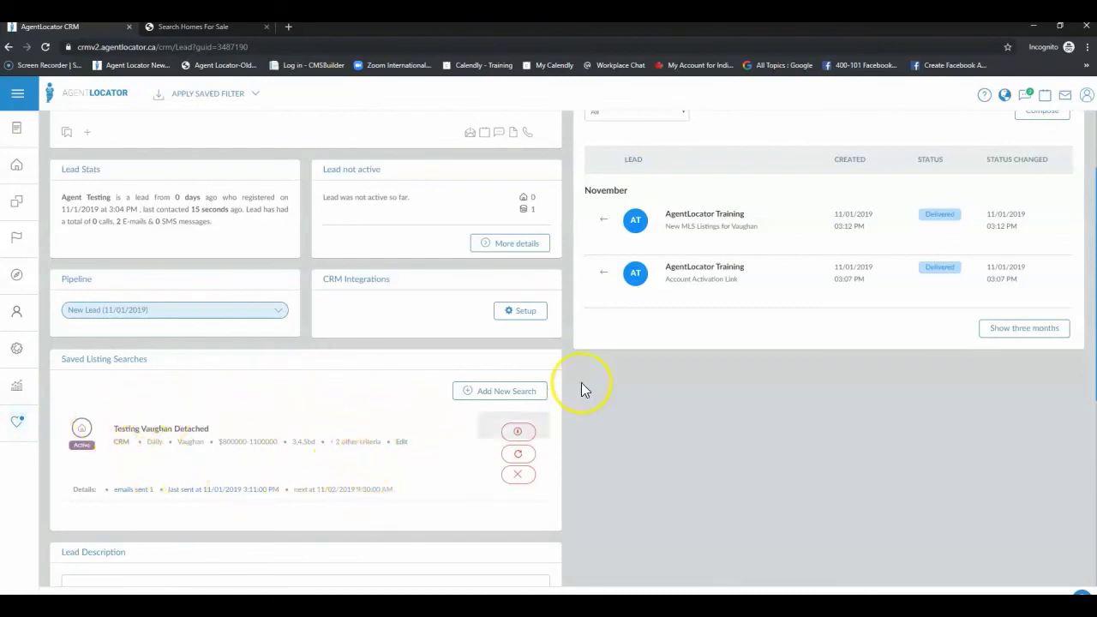
# Open the form for another saved listing search and close it without saving
pyautogui.click(520, 393)
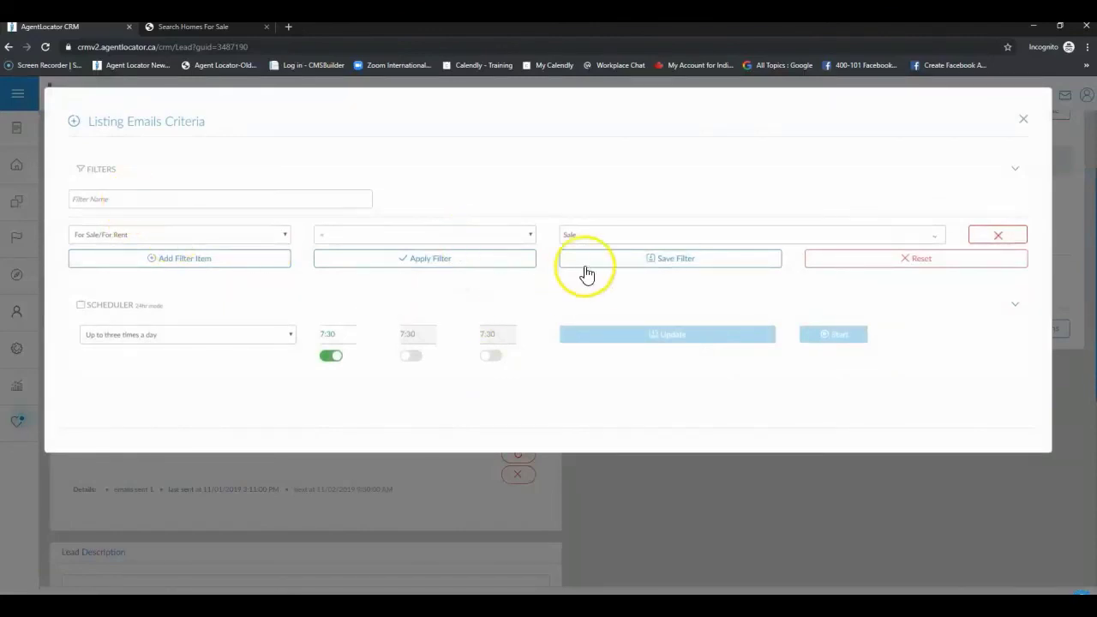
pyautogui.click(1025, 125)
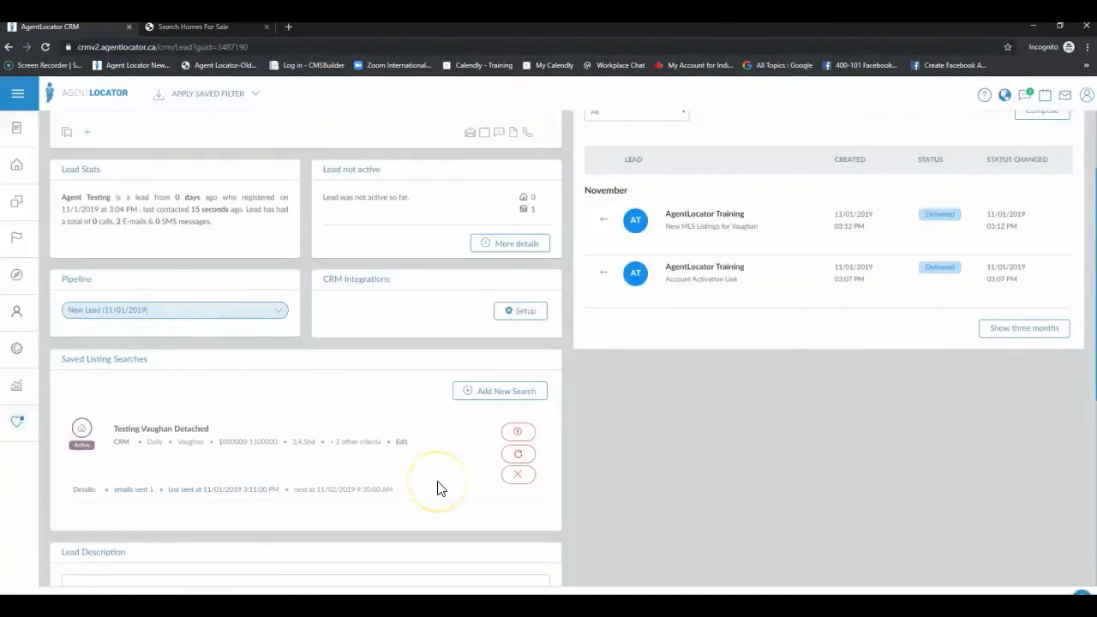